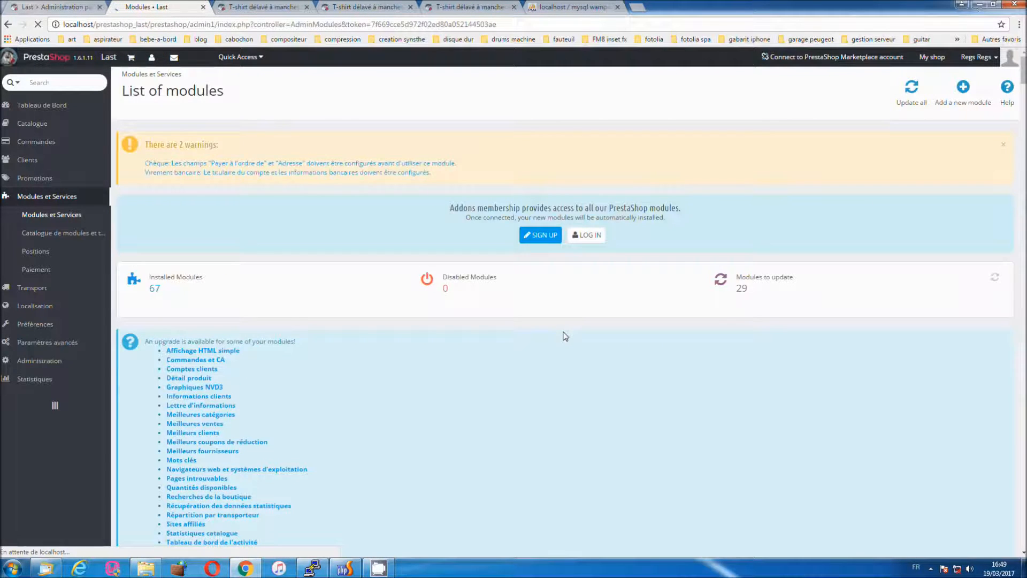
- Search the module list for "réserv" and open the configuration of the "Réservation - Gestion des stocks par date" module
{"action": "scroll", "coordinate": [562, 335], "scroll_direction": "down", "scroll_amount": 8}
{"action": "left_click", "coordinate": [275, 211]}
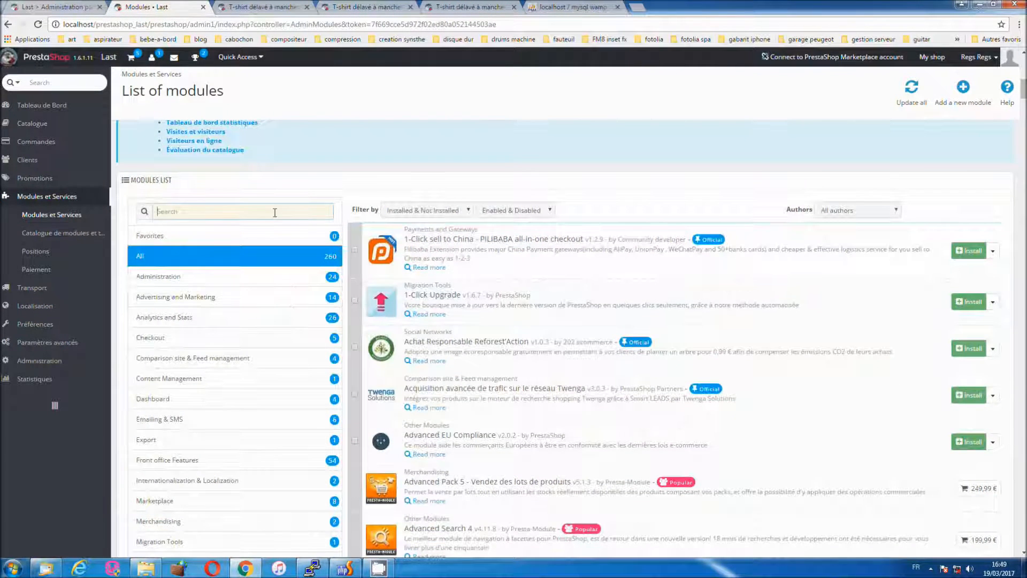
{"action": "type", "text": "réserv"}
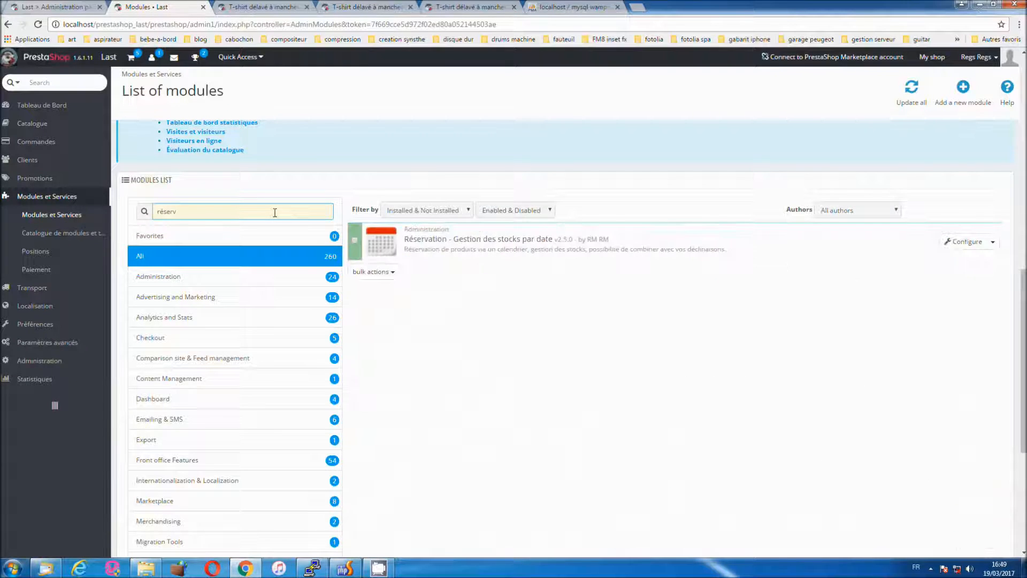
{"action": "left_click", "coordinate": [969, 242]}
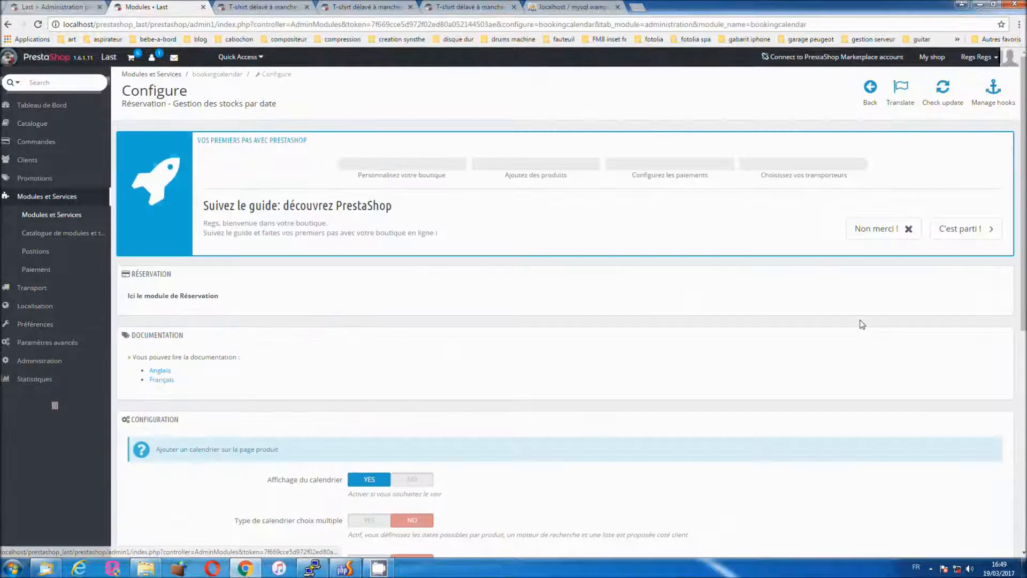
- Enable "Type de calendrier choix multiple" in the reservation module's configuration and save the settings
{"action": "scroll", "coordinate": [775, 351], "scroll_direction": "down", "scroll_amount": 3}
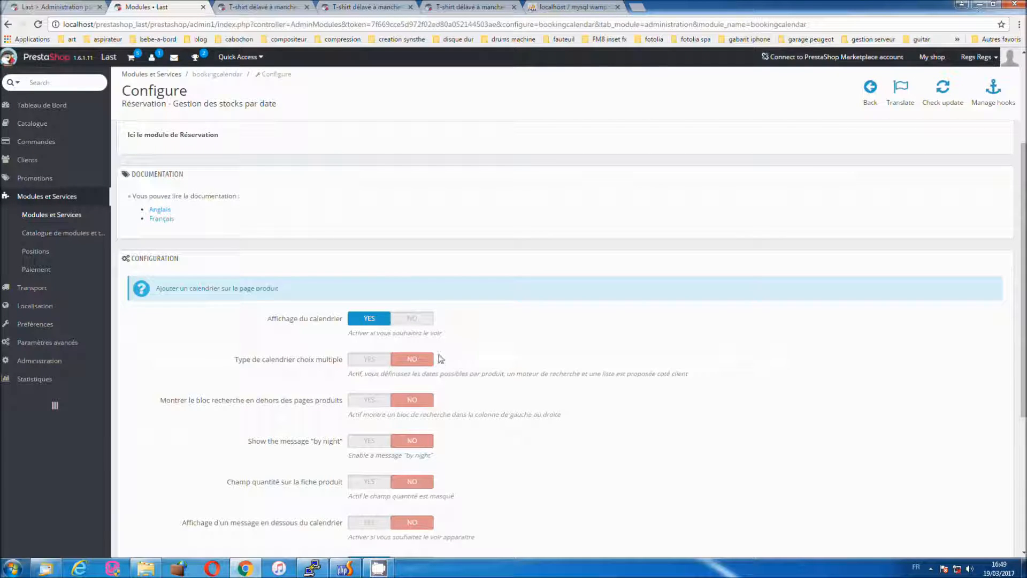
{"action": "left_click", "coordinate": [361, 360]}
{"action": "scroll", "coordinate": [733, 424], "scroll_direction": "down", "scroll_amount": 3}
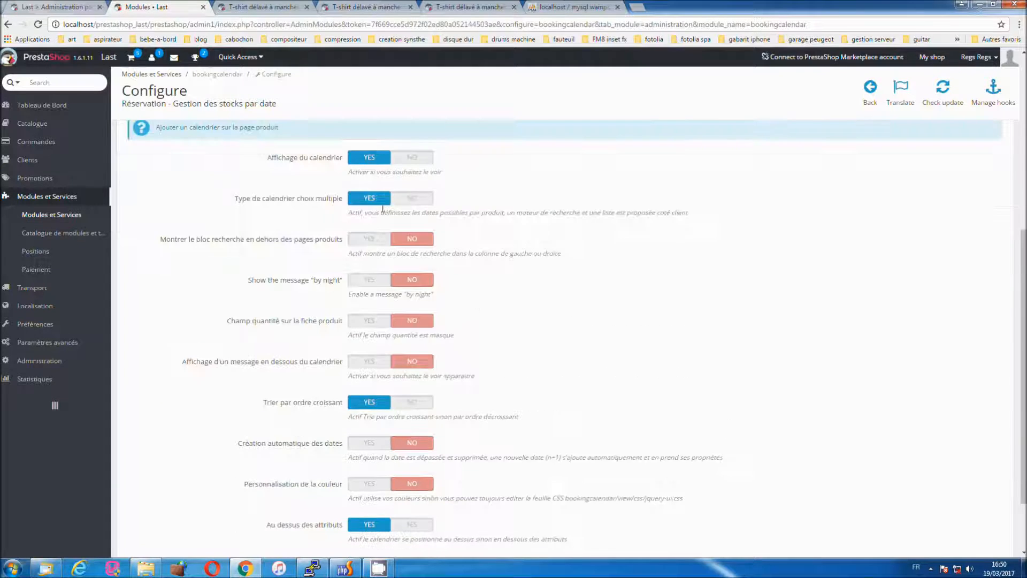
{"action": "scroll", "coordinate": [765, 408], "scroll_direction": "down", "scroll_amount": 2}
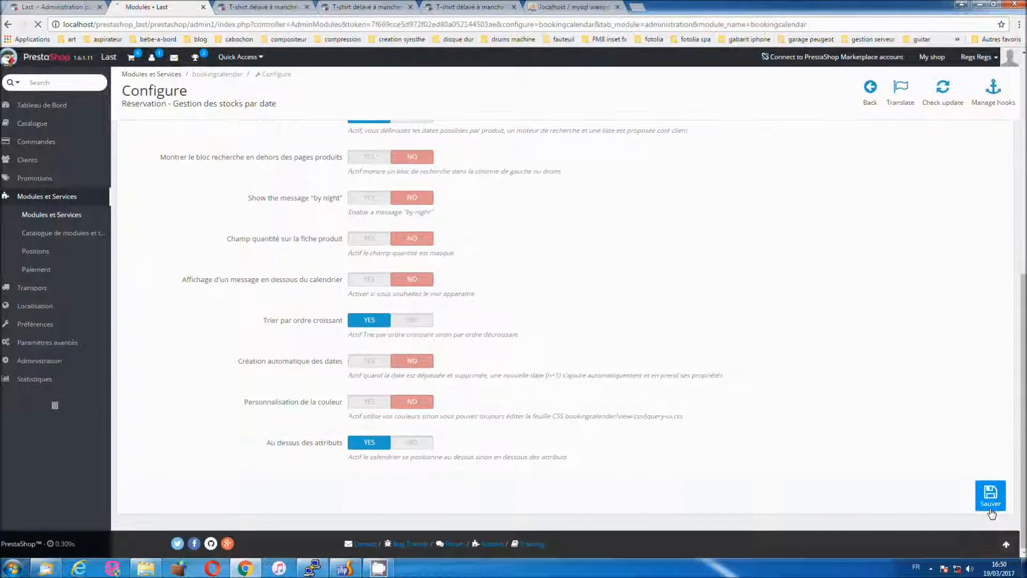
{"action": "left_click", "coordinate": [989, 494]}
- Open the product "T-shirt délavé à manches courtes" from the catalogue for editing
{"action": "left_click", "coordinate": [32, 123]}
{"action": "scroll", "coordinate": [511, 252], "scroll_direction": "down", "scroll_amount": 3}
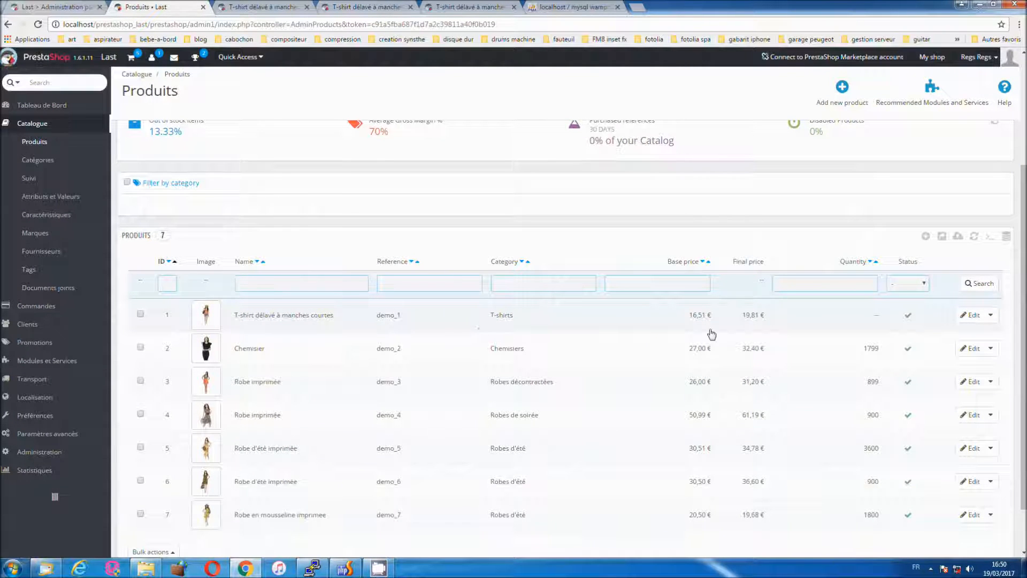
{"action": "left_click", "coordinate": [973, 319]}
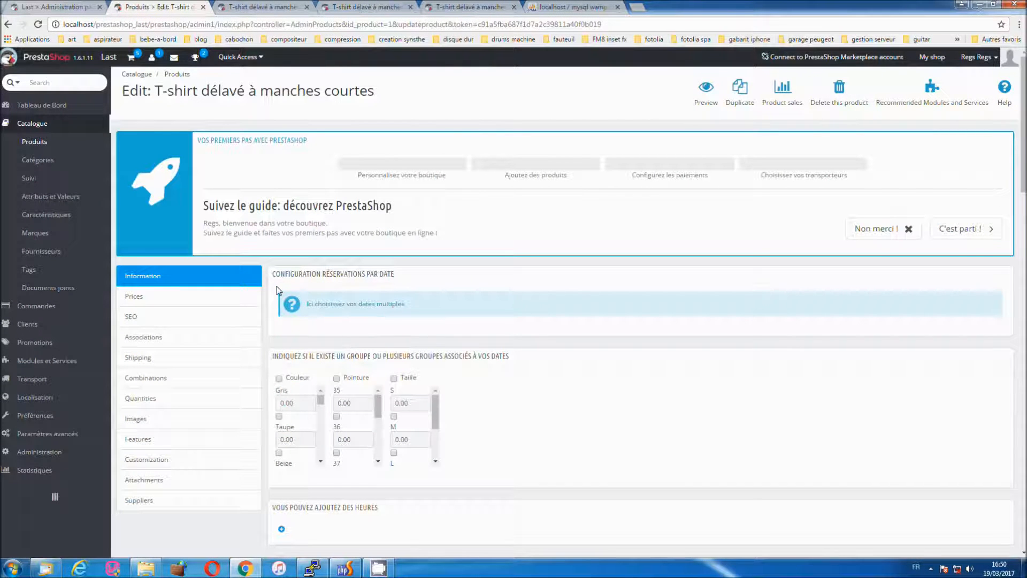
- Set the product's available quantity per date ("Quantité disponible par date") to 1
{"action": "scroll", "coordinate": [518, 348], "scroll_direction": "down", "scroll_amount": 1}
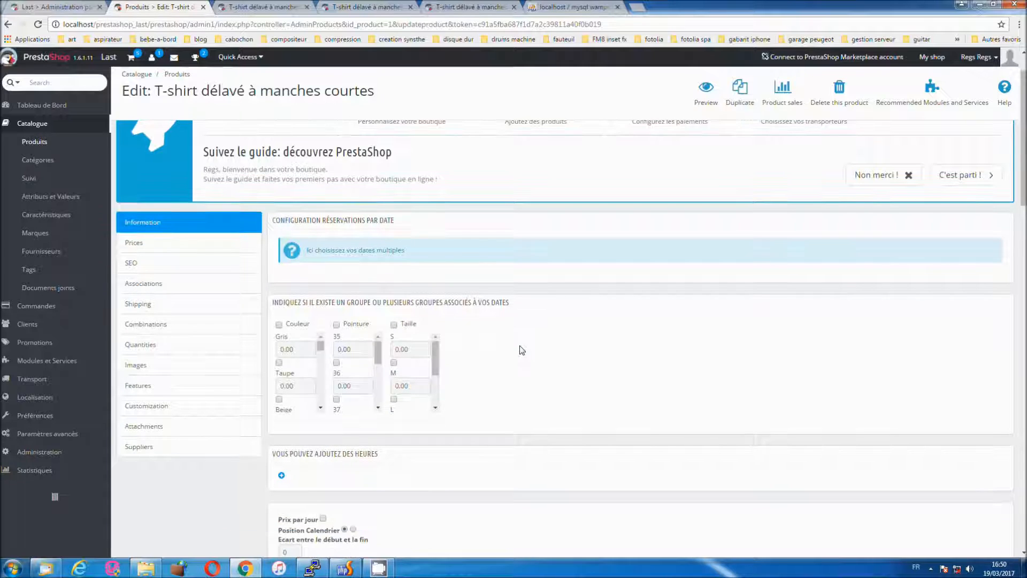
{"action": "scroll", "coordinate": [342, 247], "scroll_direction": "down", "scroll_amount": 1}
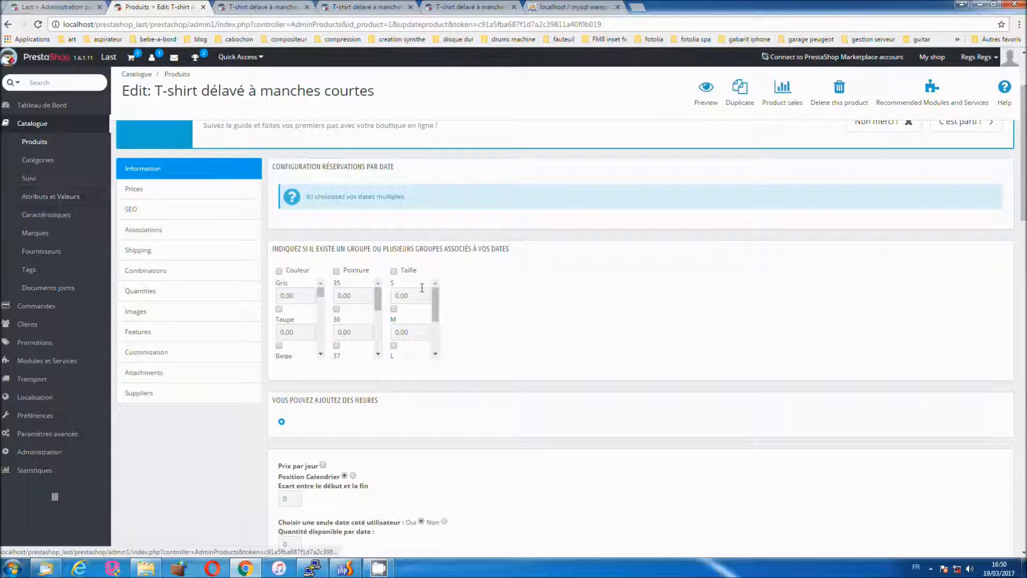
{"action": "scroll", "coordinate": [392, 309], "scroll_direction": "down", "scroll_amount": 2}
{"action": "scroll", "coordinate": [383, 393], "scroll_direction": "down", "scroll_amount": 1}
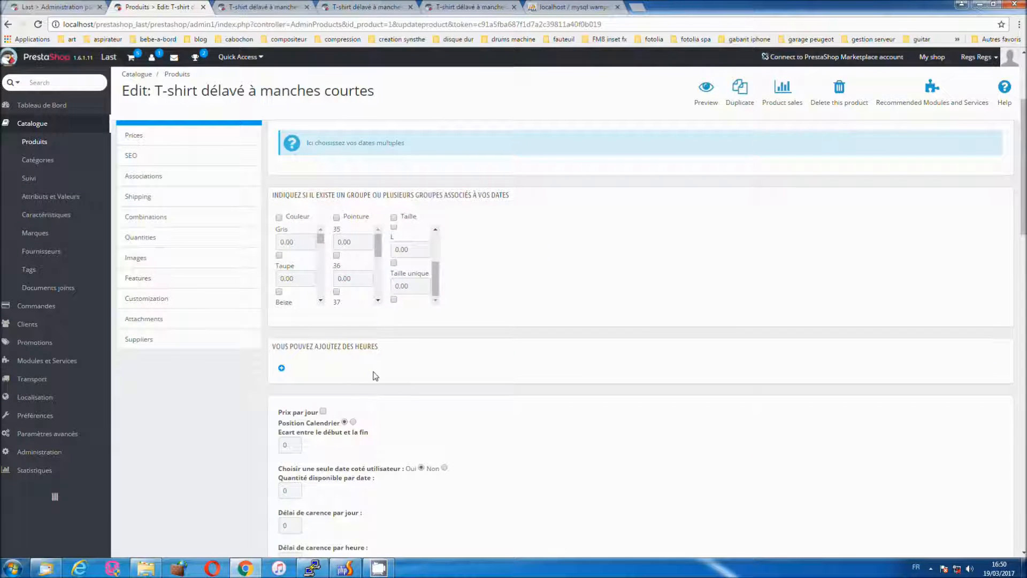
{"action": "scroll", "coordinate": [376, 374], "scroll_direction": "down", "scroll_amount": 2}
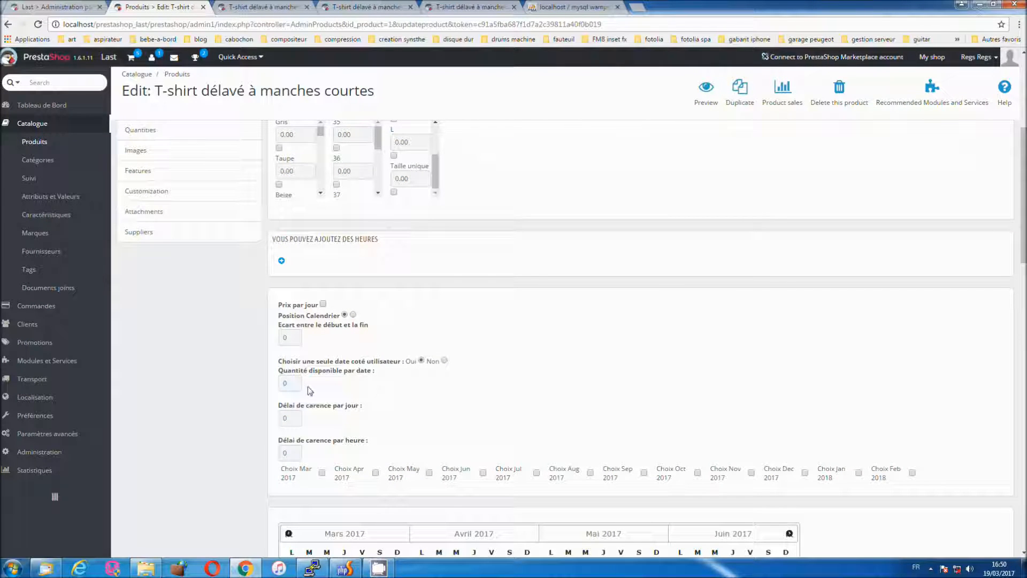
{"action": "scroll", "coordinate": [328, 369], "scroll_direction": "down", "scroll_amount": 1}
{"action": "double_click", "coordinate": [298, 329]}
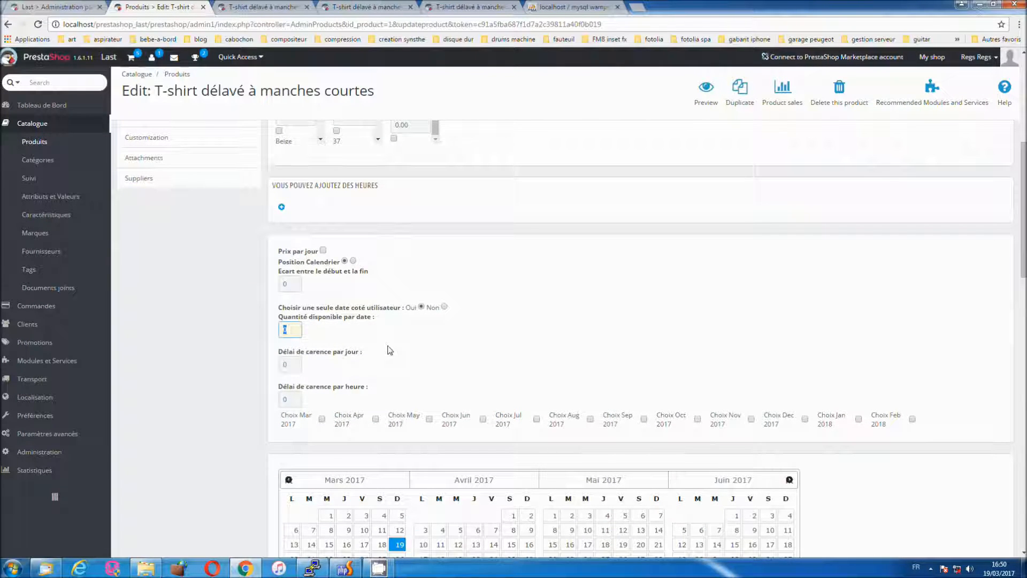
{"action": "type", "text": "1"}
{"action": "left_click", "coordinate": [390, 350]}
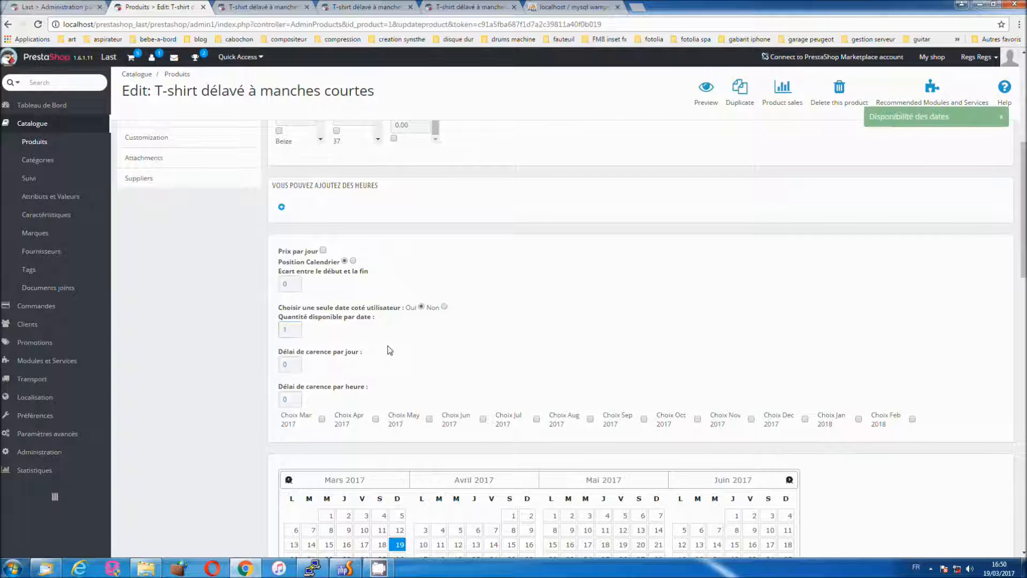
- Make all remaining dates of March 2017 and all of April 2017 available for reservation
{"action": "scroll", "coordinate": [382, 345], "scroll_direction": "down", "scroll_amount": 2}
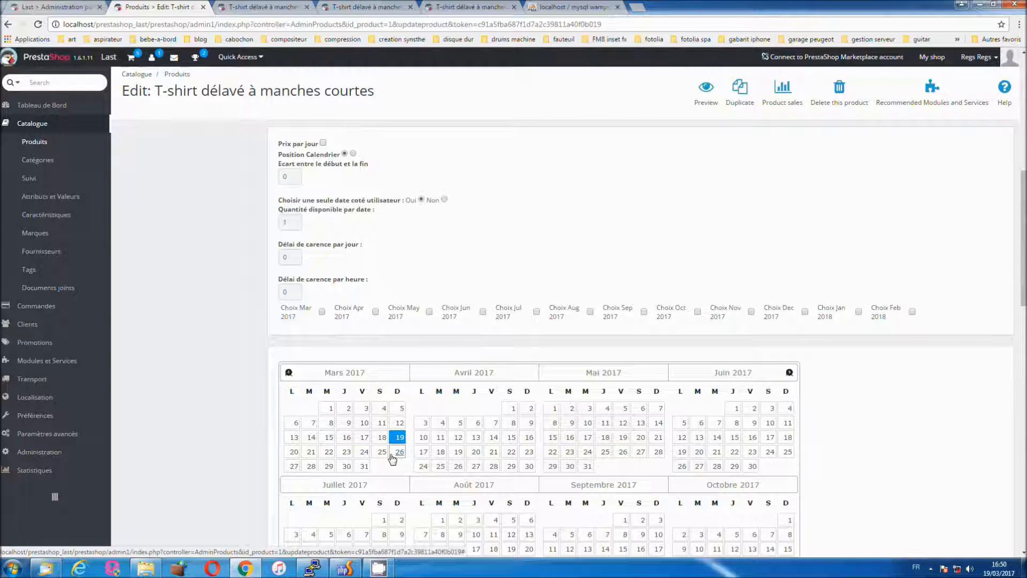
{"action": "left_click", "coordinate": [321, 311]}
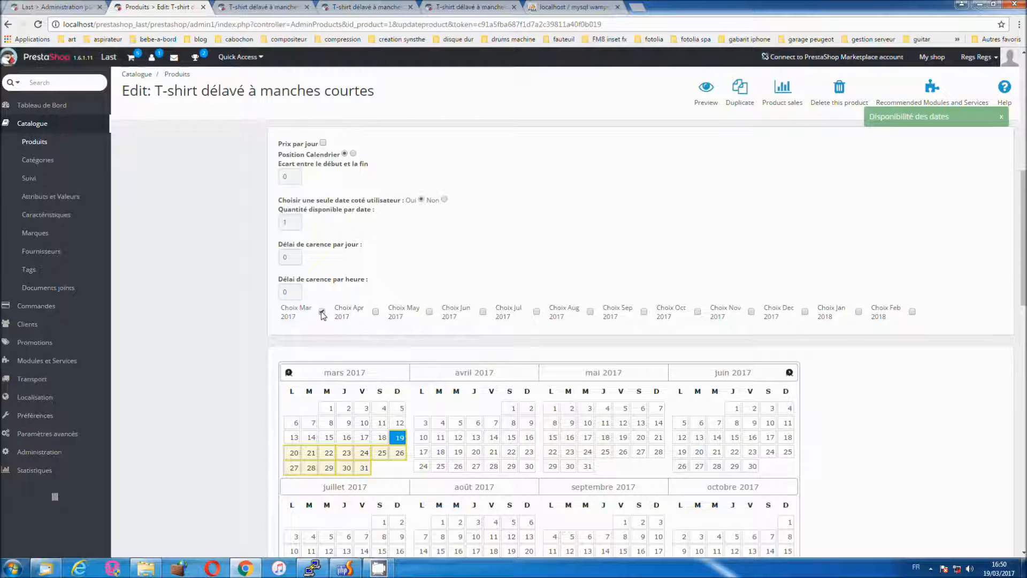
{"action": "left_click", "coordinate": [376, 311]}
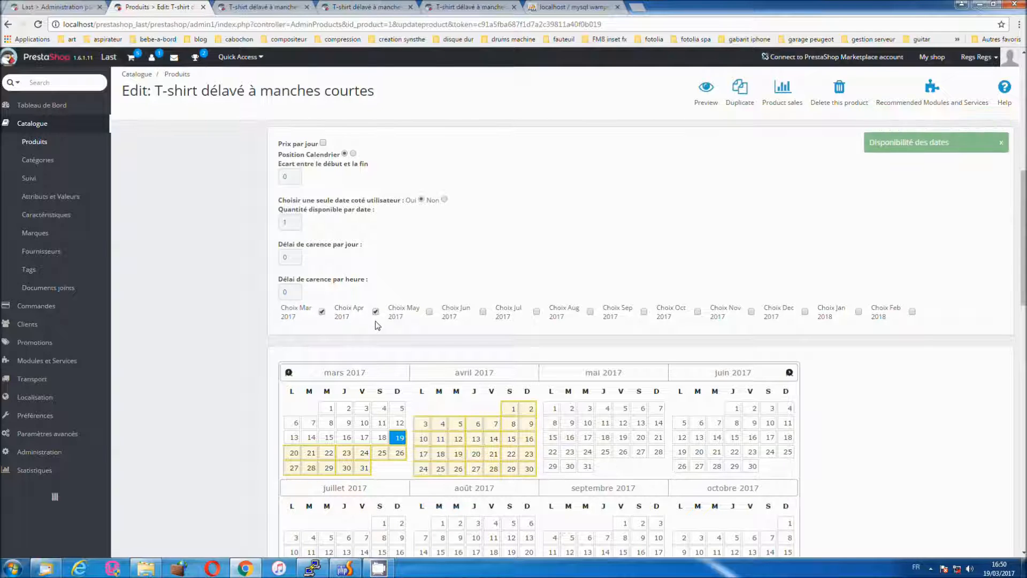
- Remove 29, 30 and 31 March 2017 from the available dates in the calendar and add them back
{"action": "scroll", "coordinate": [436, 319], "scroll_direction": "down", "scroll_amount": 1}
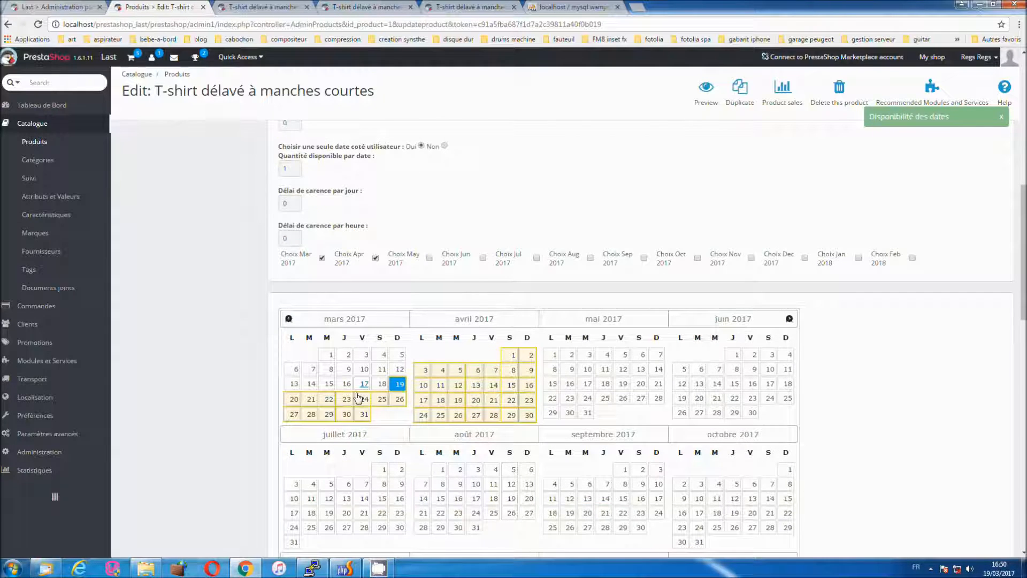
{"action": "left_click", "coordinate": [363, 415]}
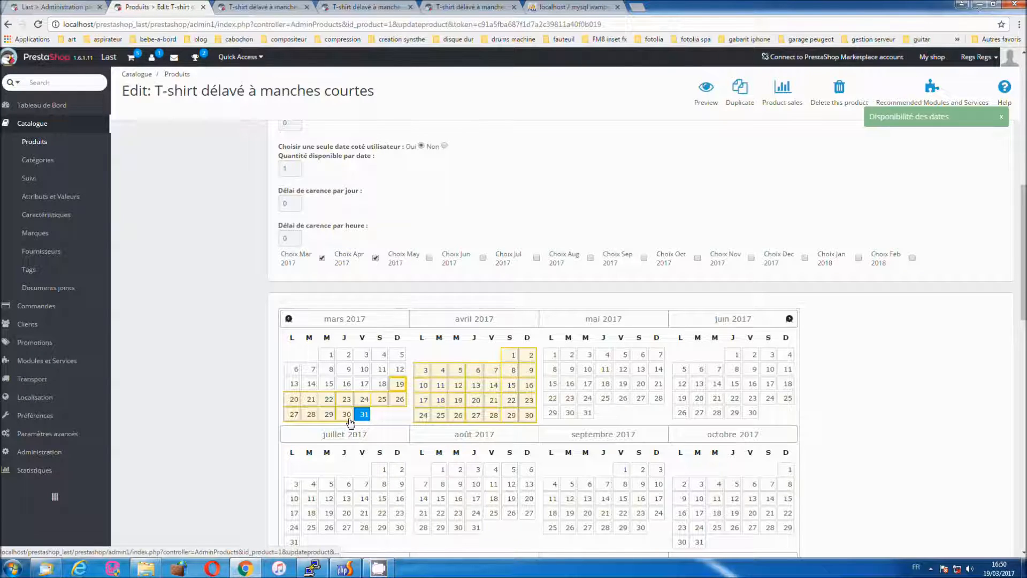
{"action": "left_click", "coordinate": [330, 416]}
{"action": "left_click", "coordinate": [347, 415]}
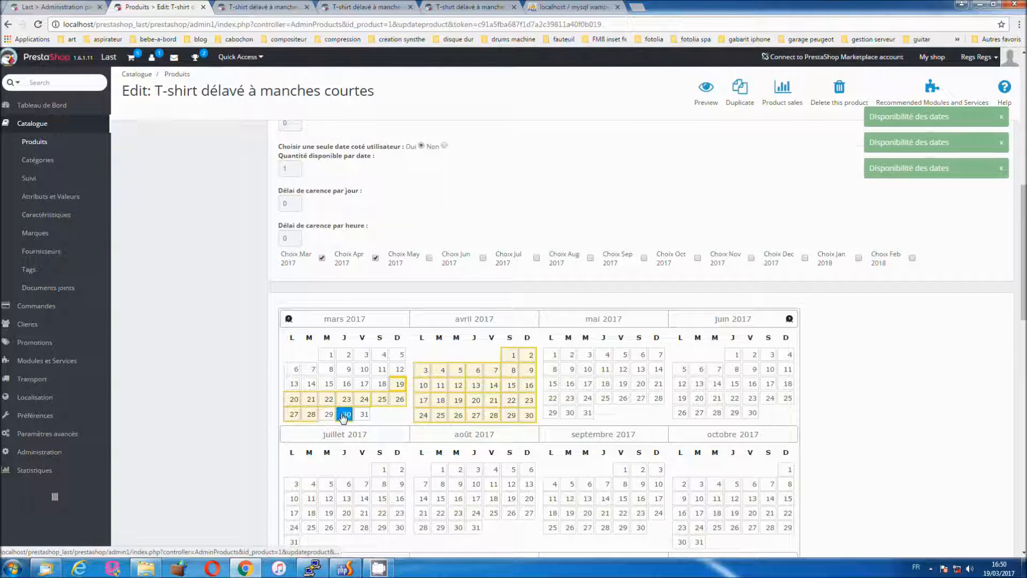
{"action": "left_click", "coordinate": [363, 416]}
{"action": "left_click", "coordinate": [328, 416]}
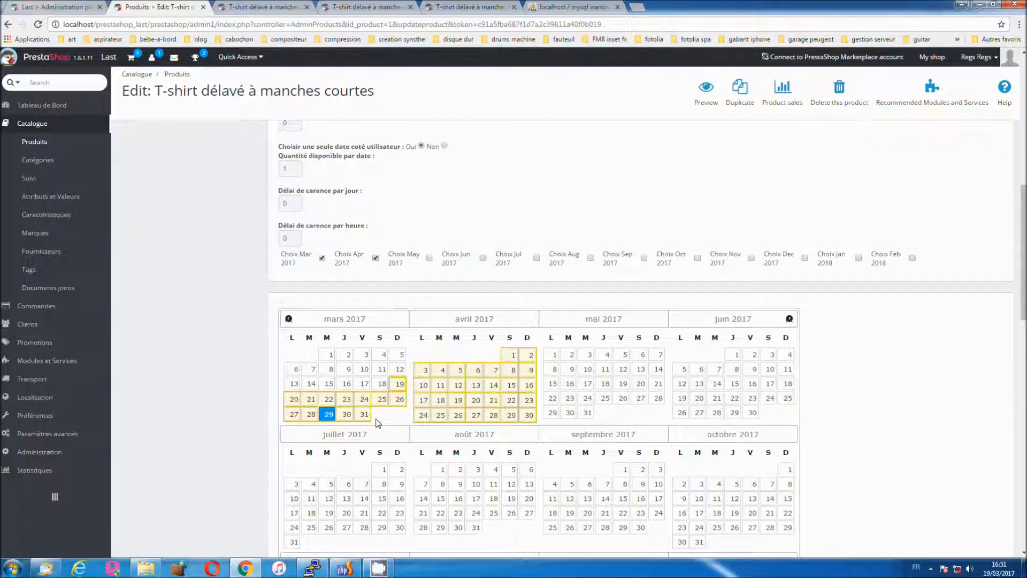
- Re-enter 1 as the product's available quantity per date
{"action": "scroll", "coordinate": [378, 423], "scroll_direction": "up", "scroll_amount": 1}
{"action": "double_click", "coordinate": [281, 223]}
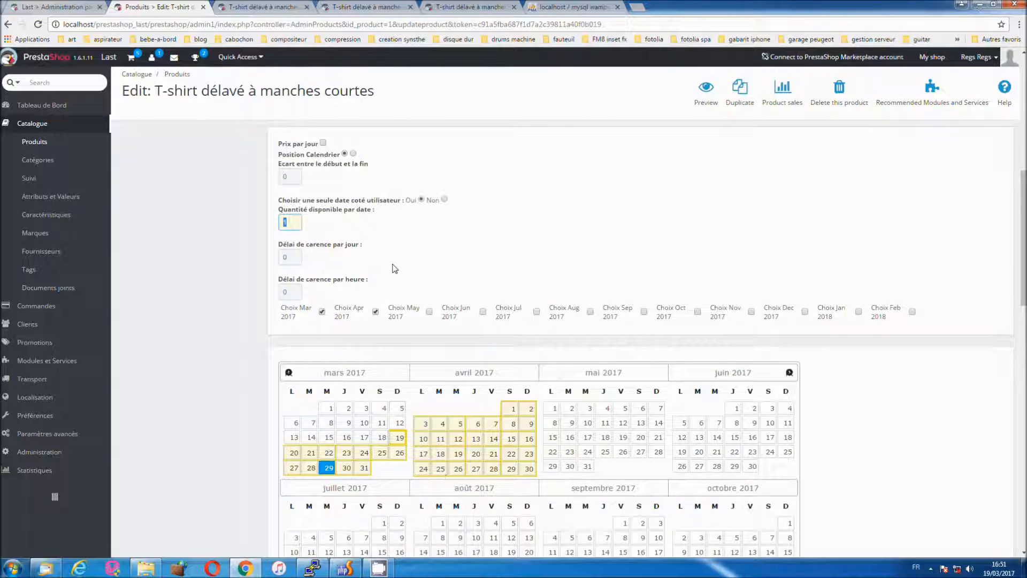
{"action": "type", "text": "1"}
{"action": "left_click", "coordinate": [419, 266]}
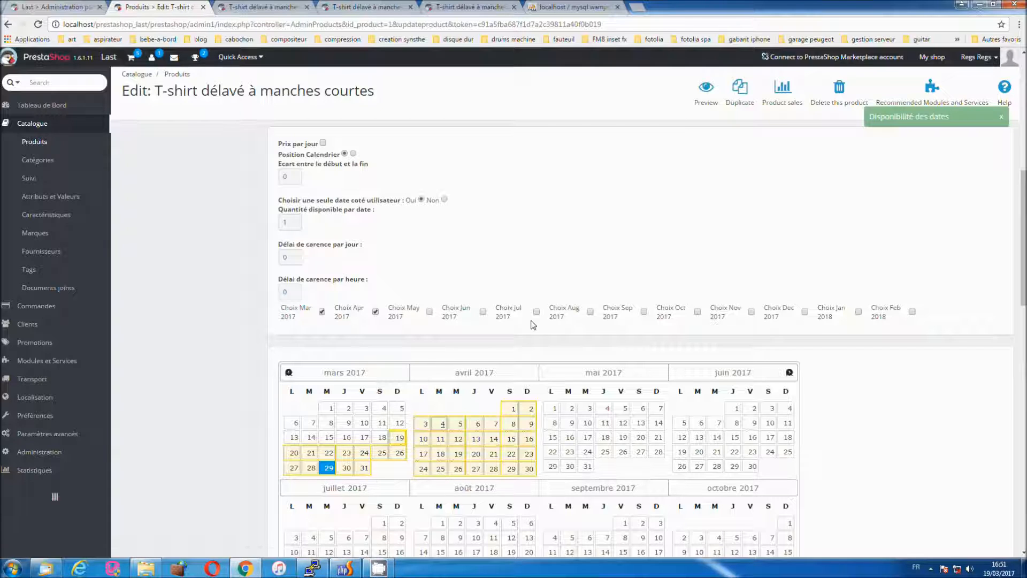
- Preview the T-shirt in the shop front and remove the product already in the cart
{"action": "left_click", "coordinate": [706, 88]}
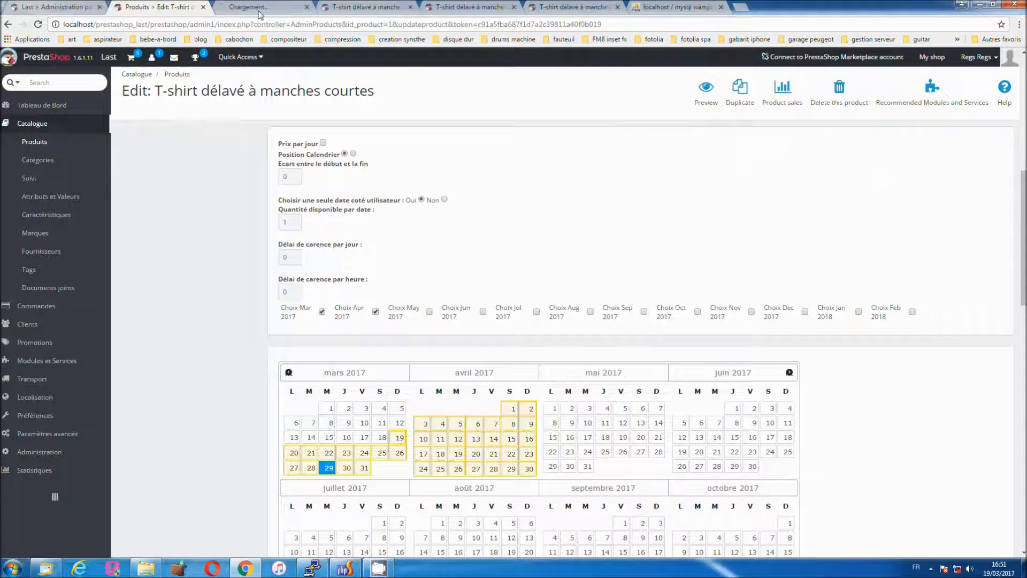
{"action": "left_click", "coordinate": [255, 6]}
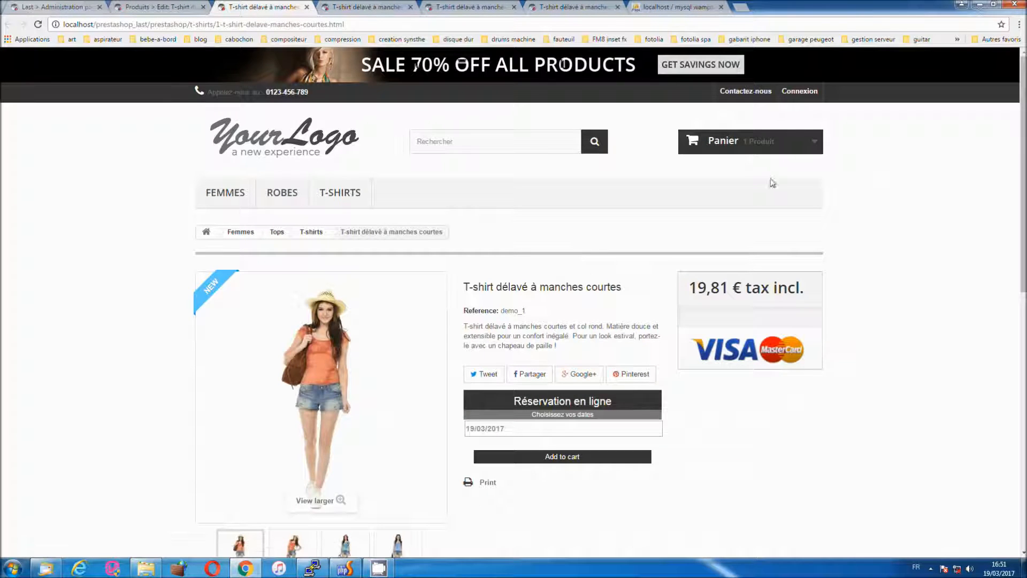
{"action": "left_click", "coordinate": [810, 169]}
- Check the reservation calendar through May 2017 and select 19/03/2017 as the reservation date
{"action": "left_click", "coordinate": [503, 429]}
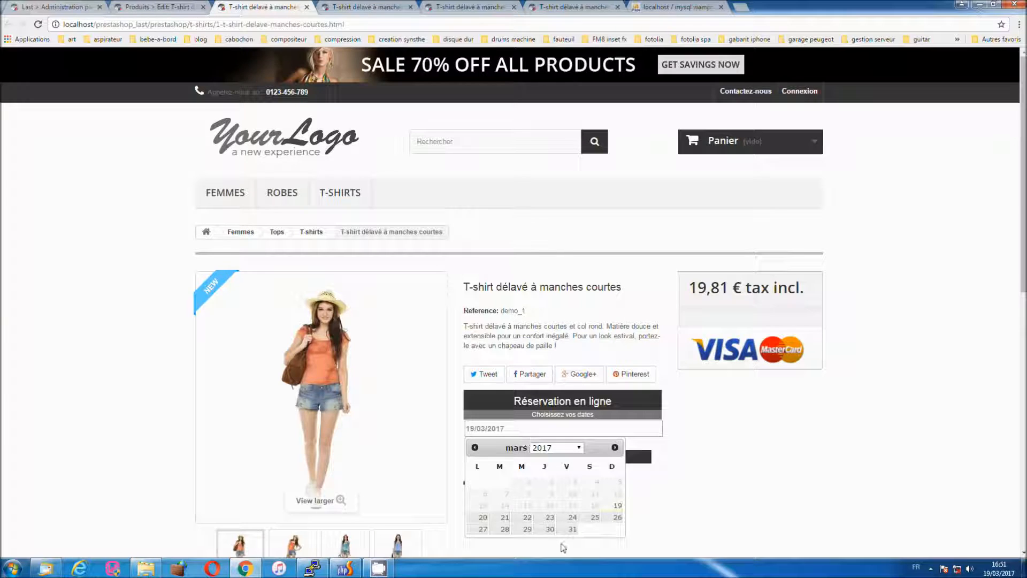
{"action": "left_click", "coordinate": [615, 447]}
{"action": "left_click", "coordinate": [614, 448]}
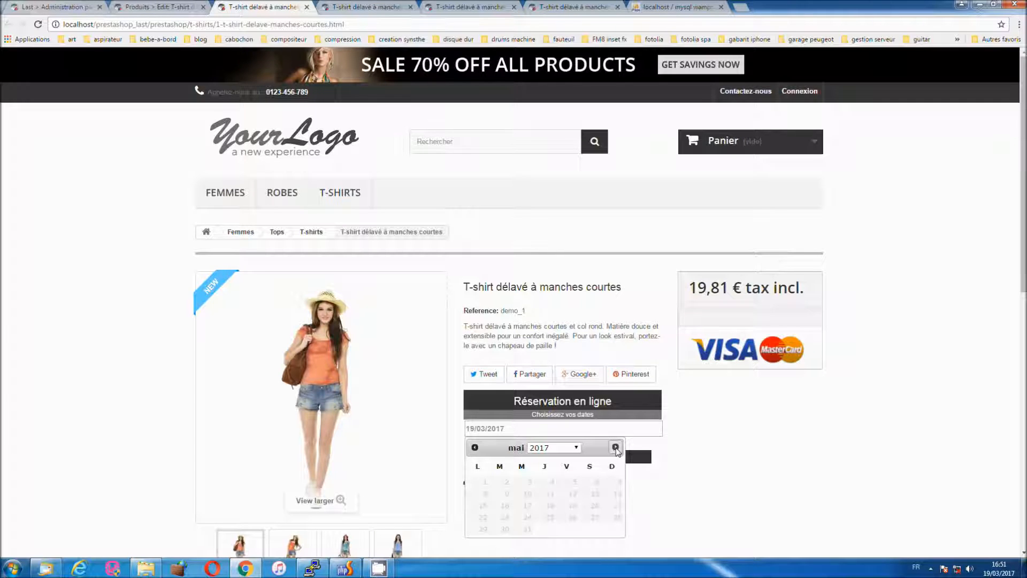
{"action": "left_click", "coordinate": [474, 448]}
{"action": "left_click", "coordinate": [474, 447]}
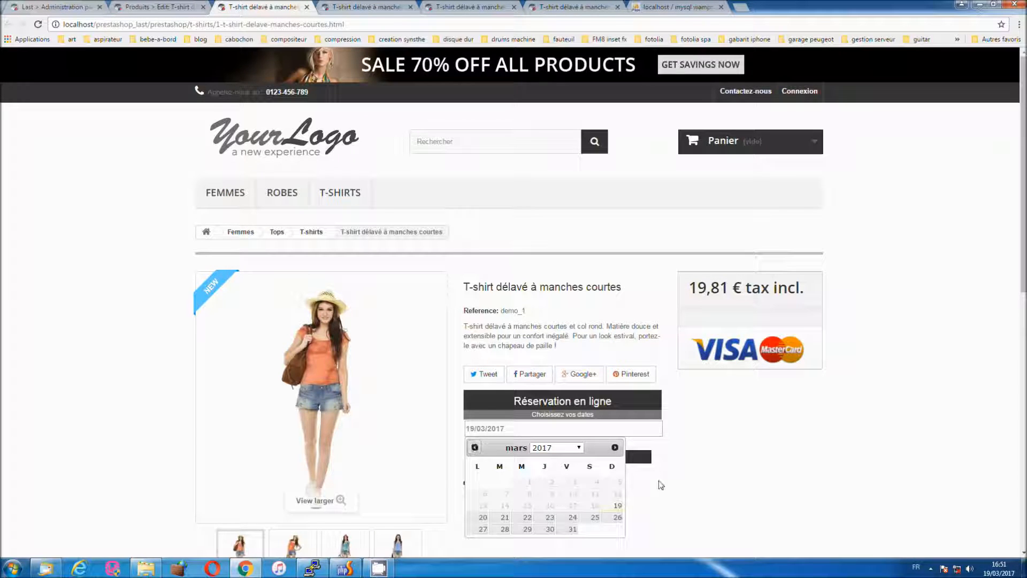
{"action": "left_click", "coordinate": [618, 507]}
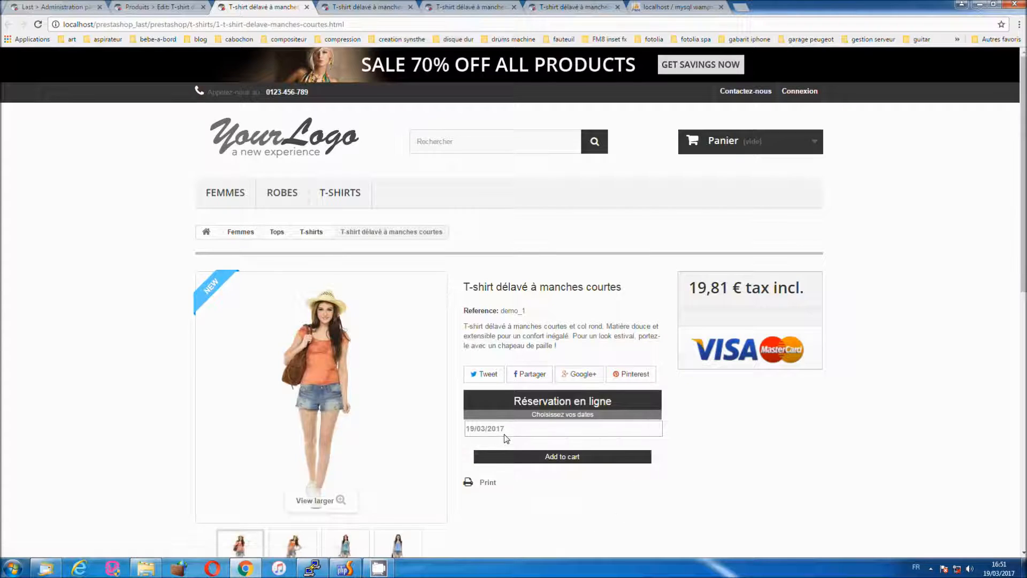
- Add the dated T-shirt reservation to the cart and try to raise its quantity by one in the order summary
{"action": "left_click", "coordinate": [570, 458]}
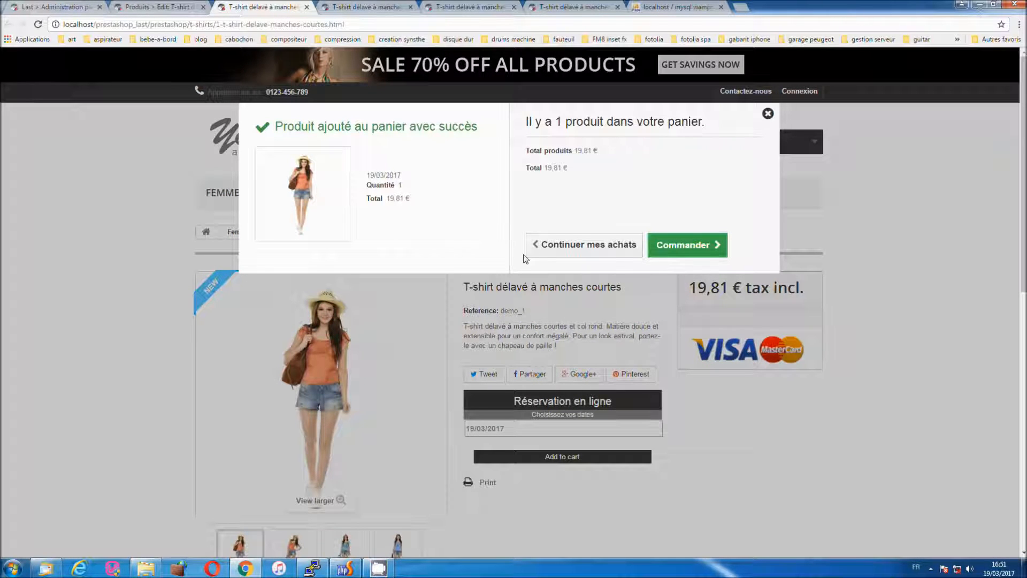
{"action": "left_click", "coordinate": [694, 250]}
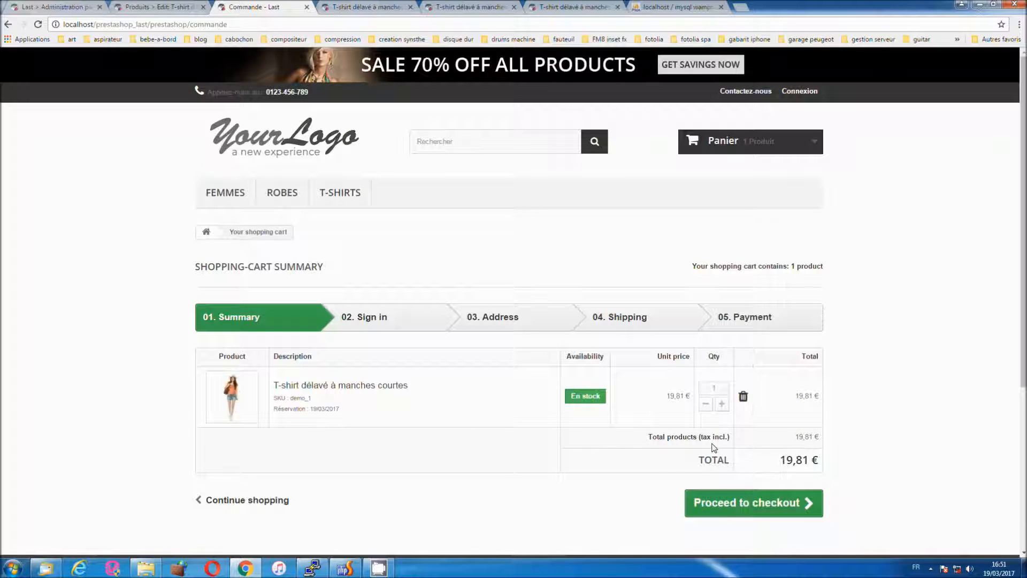
{"action": "left_click", "coordinate": [722, 404]}
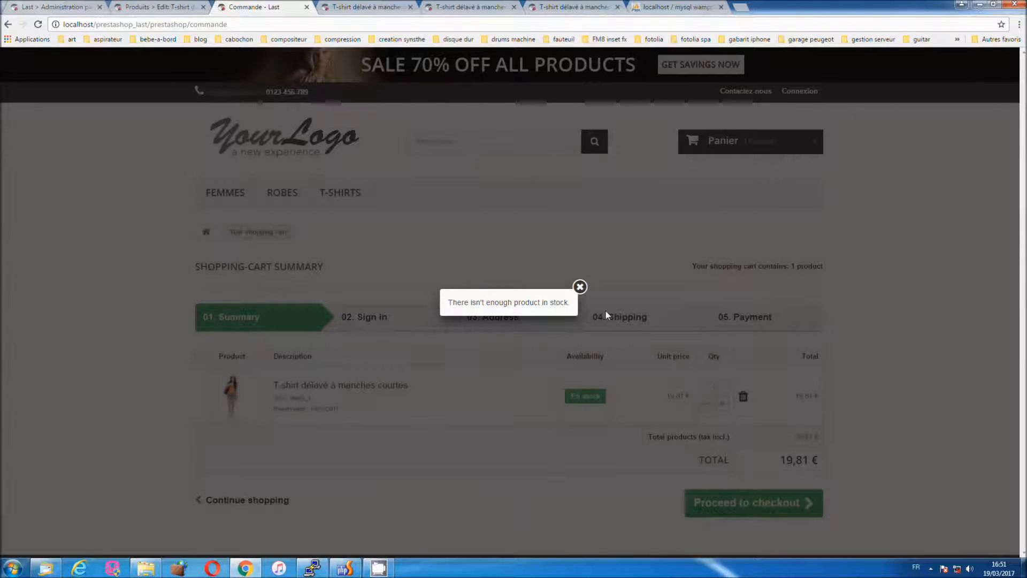
{"action": "left_click", "coordinate": [580, 287]}
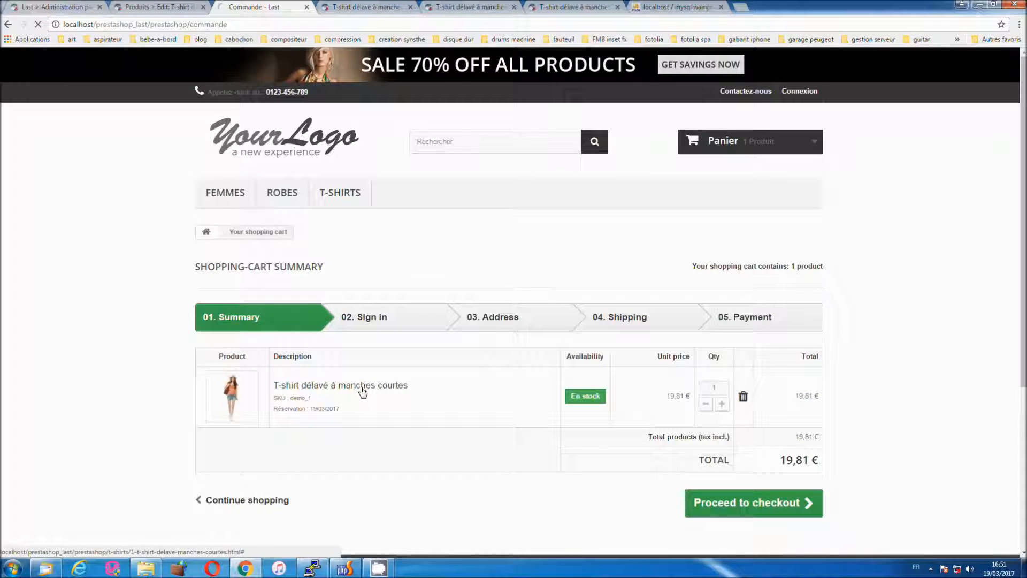
- Back in the product's reservation settings, set "Choisir une seule date coté utilisateur" to Non
{"action": "left_click", "coordinate": [154, 7]}
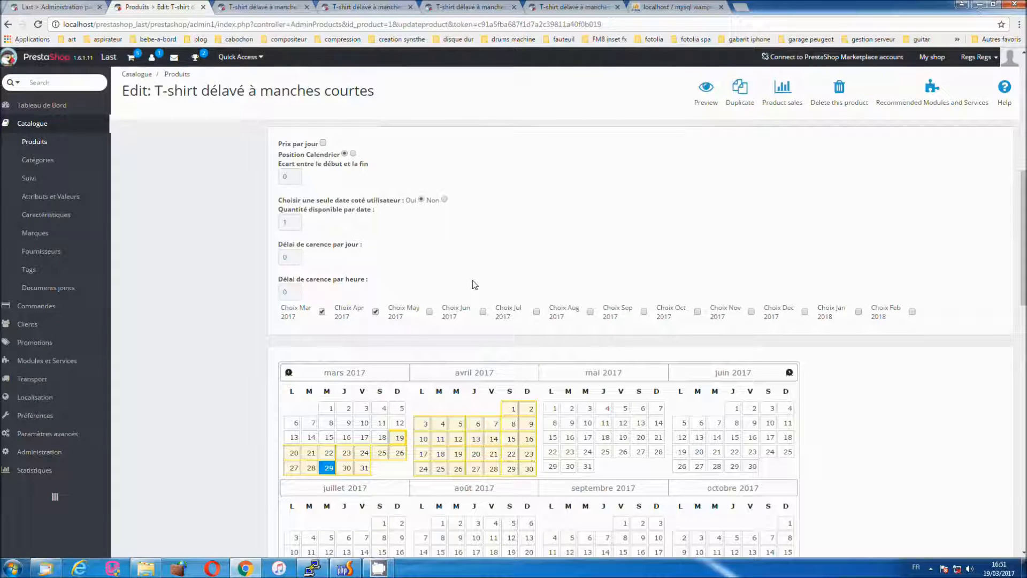
{"action": "left_click", "coordinate": [443, 200]}
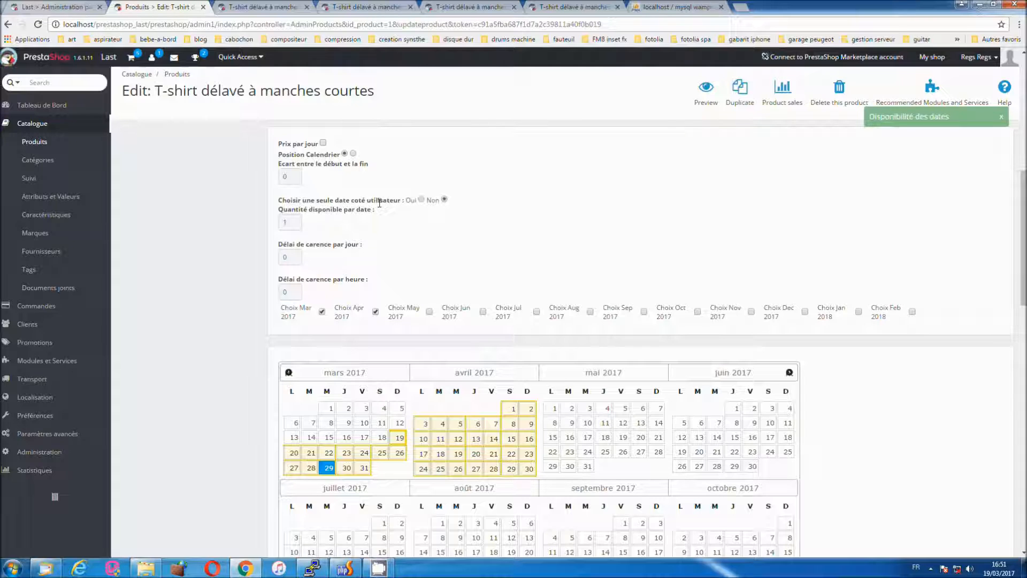
- Reload the T-shirt's shop page and choose 20/03/2017 as the entry date and 25/03/2017 as the exit date
{"action": "left_click", "coordinate": [566, 7]}
{"action": "left_click", "coordinate": [38, 24]}
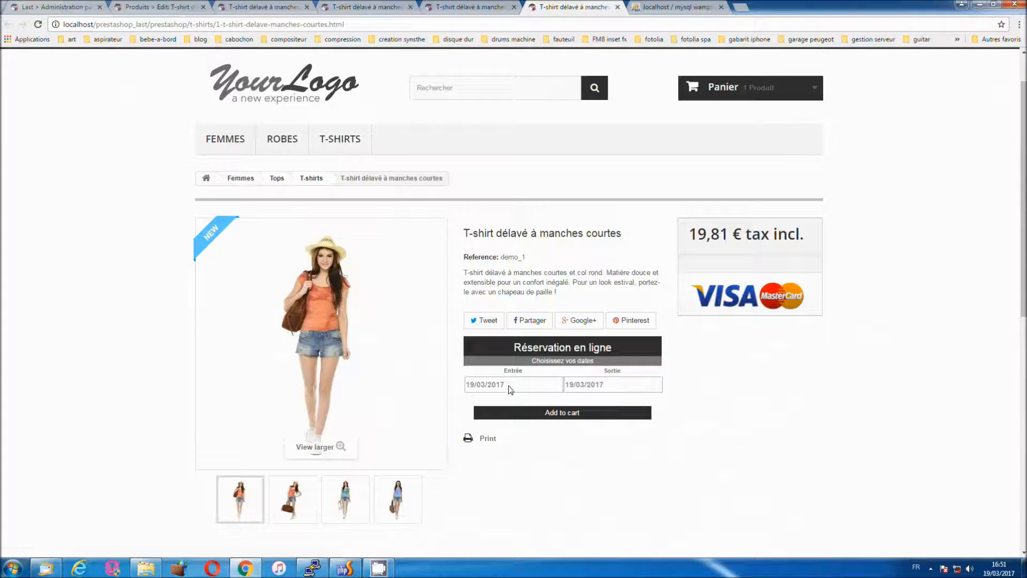
{"action": "left_click", "coordinate": [493, 386]}
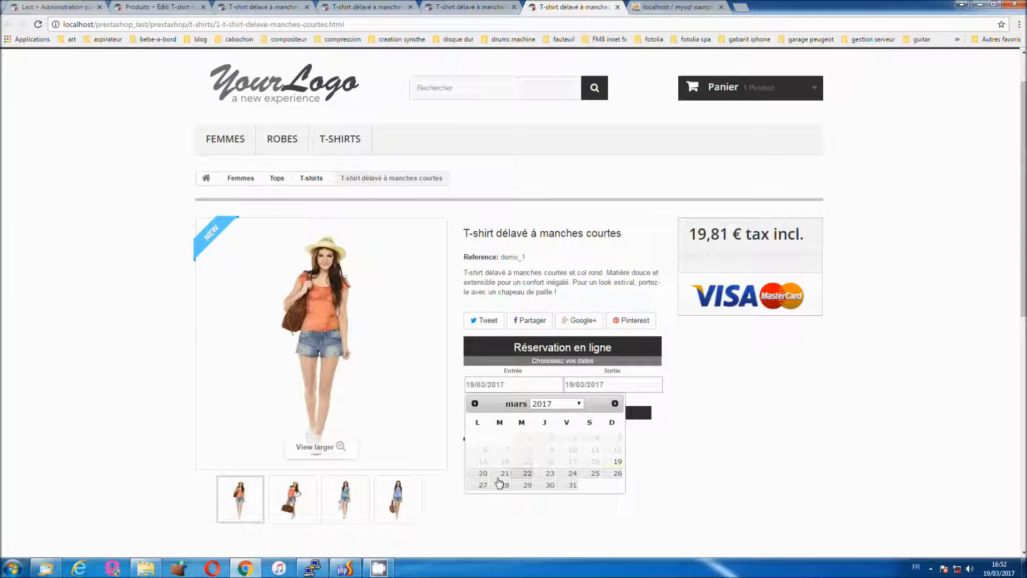
{"action": "left_click", "coordinate": [483, 473]}
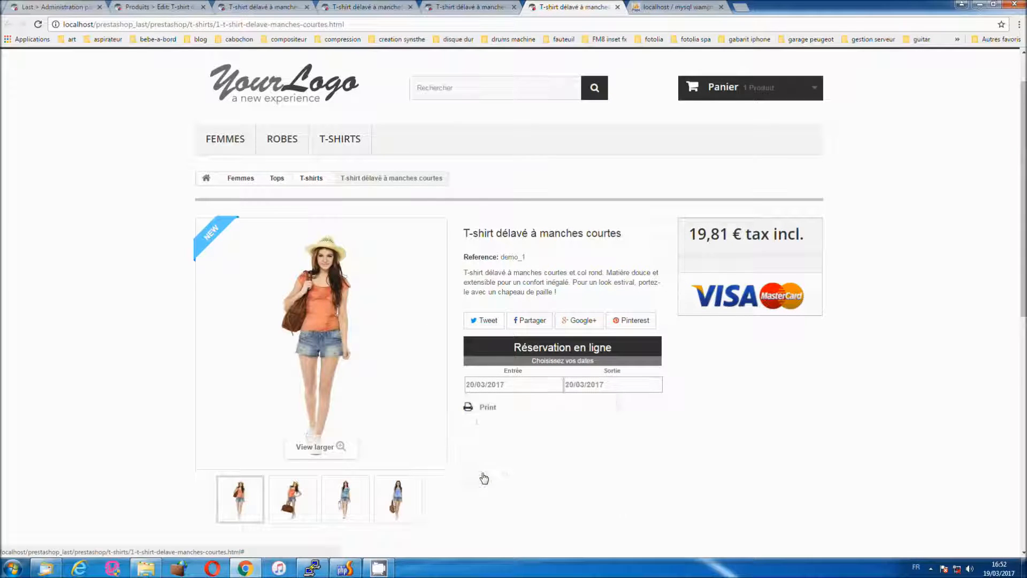
{"action": "left_click", "coordinate": [592, 389]}
{"action": "left_click", "coordinate": [685, 474]}
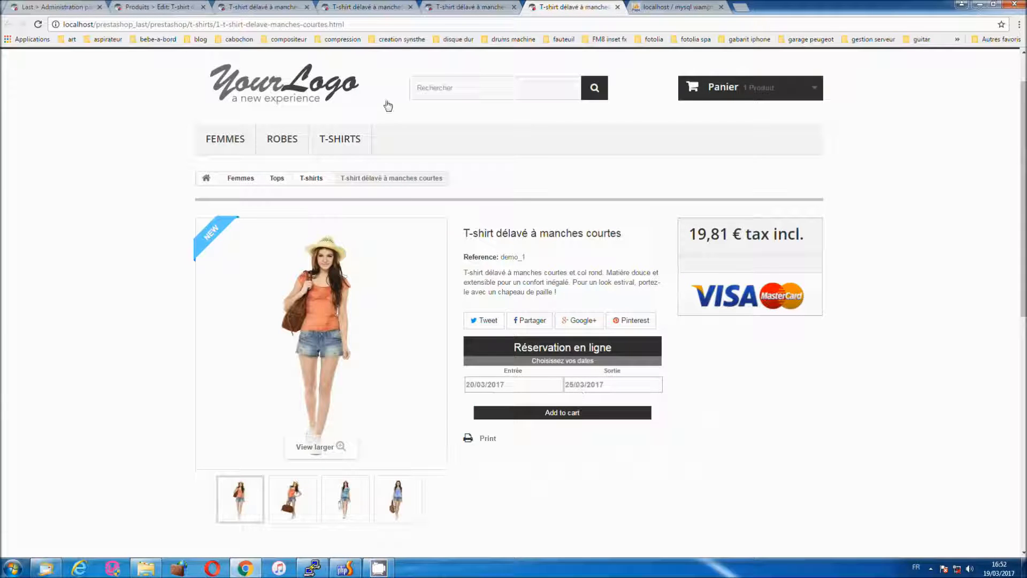
- Back in the product's reservation settings, set "Ecart entre le début et la fin" to 1
{"action": "left_click", "coordinate": [140, 7]}
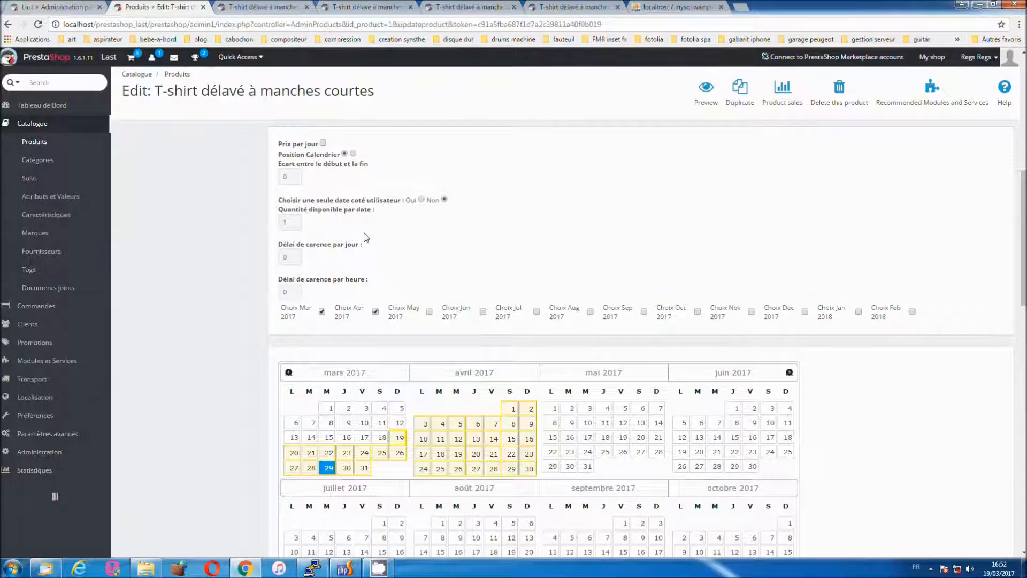
{"action": "scroll", "coordinate": [370, 251], "scroll_direction": "up", "scroll_amount": 2}
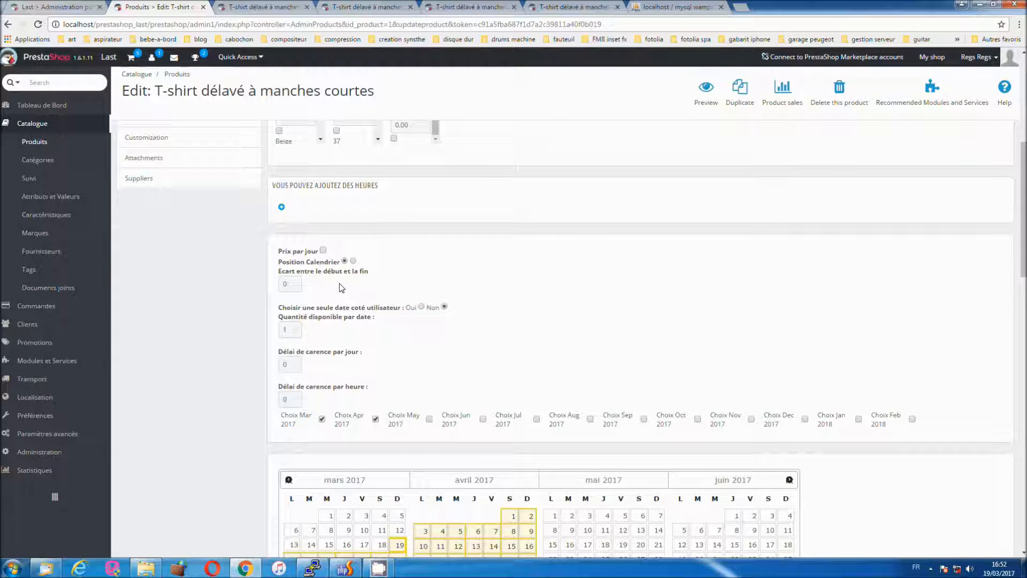
{"action": "double_click", "coordinate": [290, 284]}
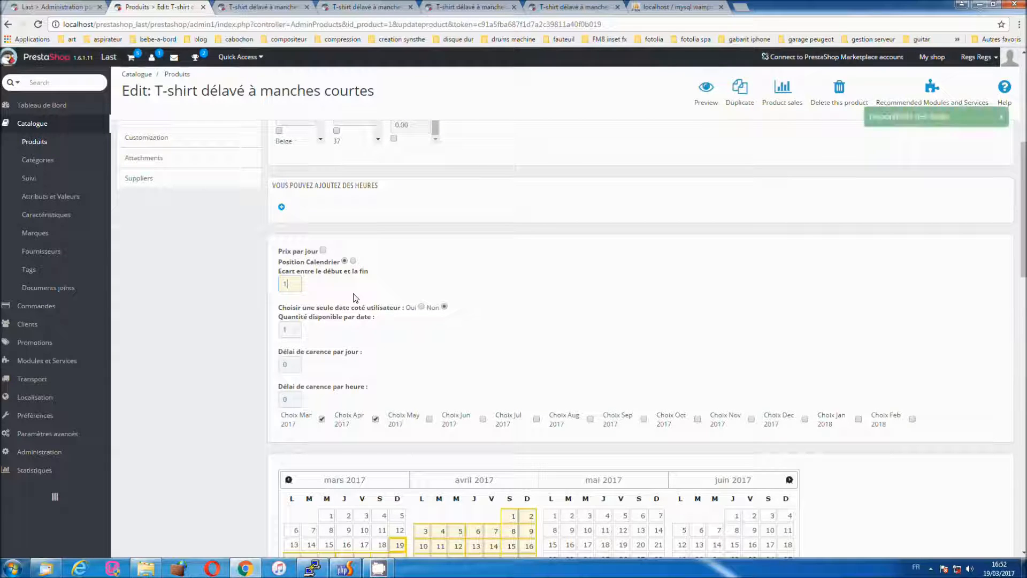
- On the refreshed shop page, remove the T-shirt from the cart and set the exit date to 21/03/2017
{"action": "left_click", "coordinate": [264, 8]}
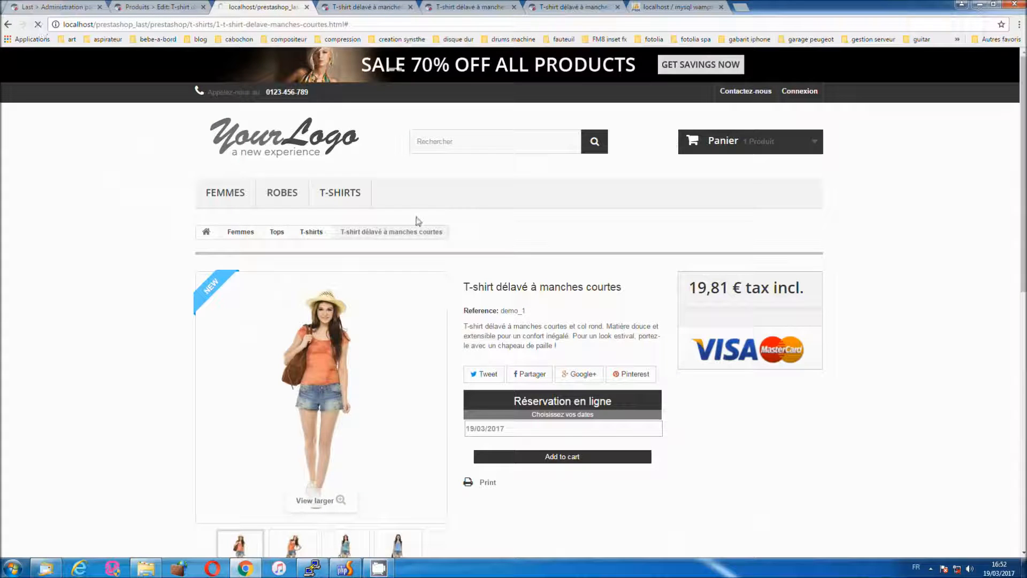
{"action": "left_click", "coordinate": [811, 168]}
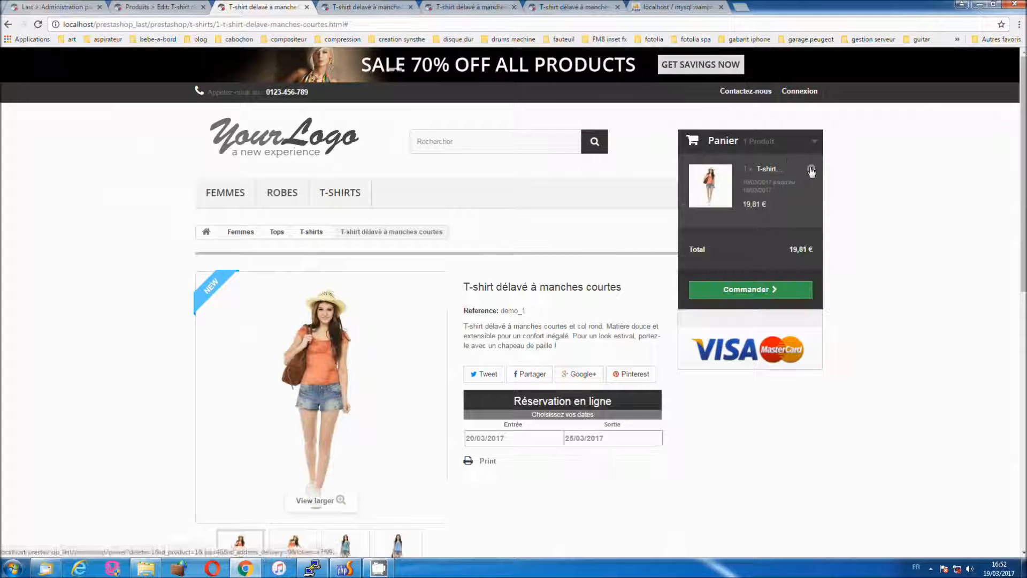
{"action": "left_click", "coordinate": [563, 438]}
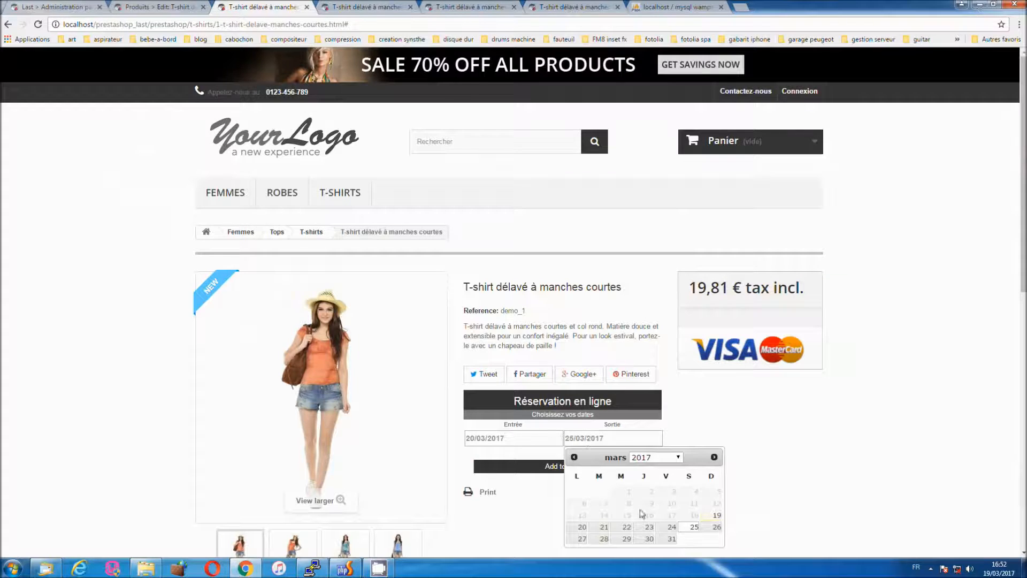
{"action": "left_click", "coordinate": [590, 529]}
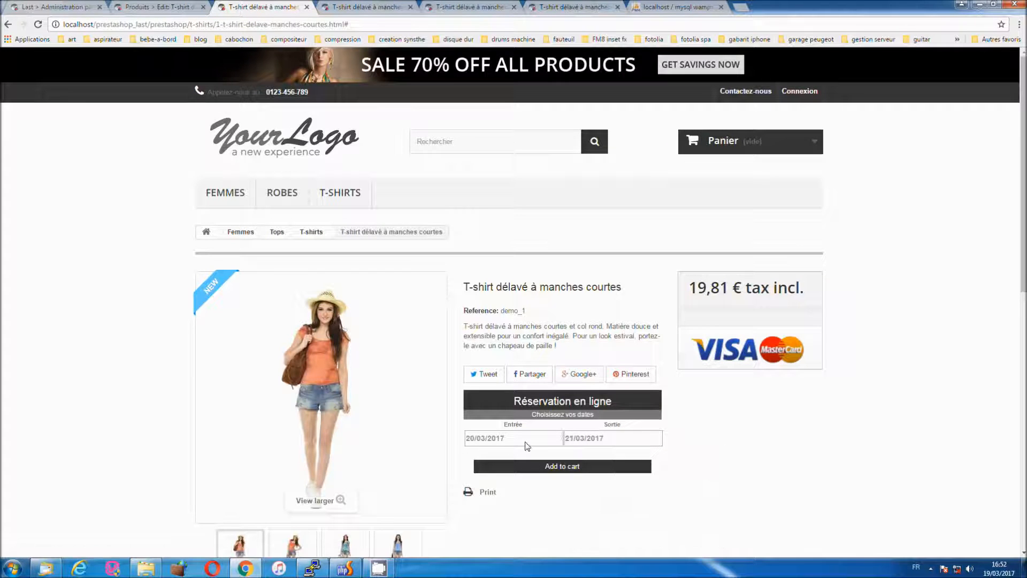
- Set the reservation's entry date to 21/03/2017 and try to choose the same day as the exit date
{"action": "left_click", "coordinate": [493, 439]}
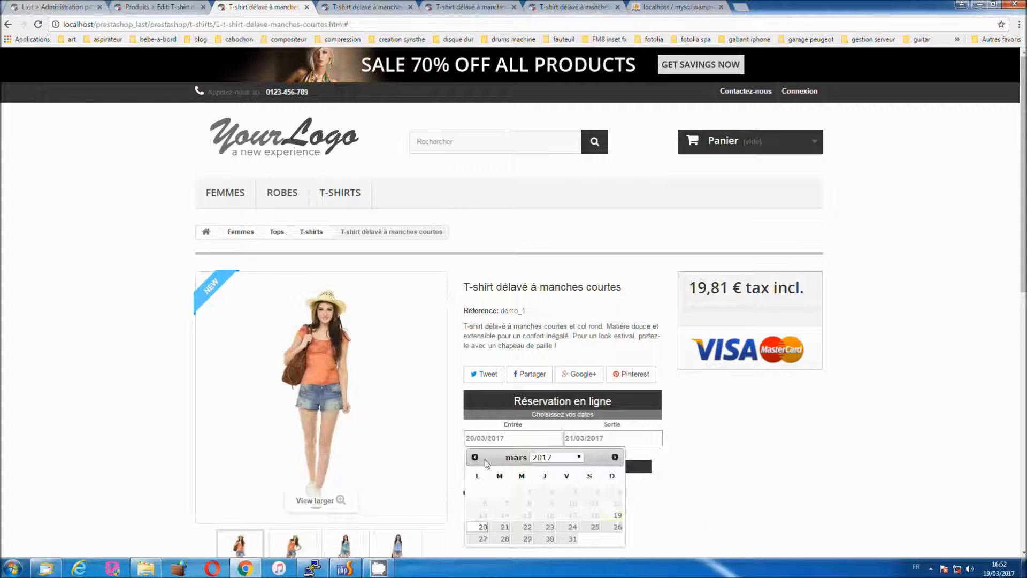
{"action": "left_click", "coordinate": [492, 527]}
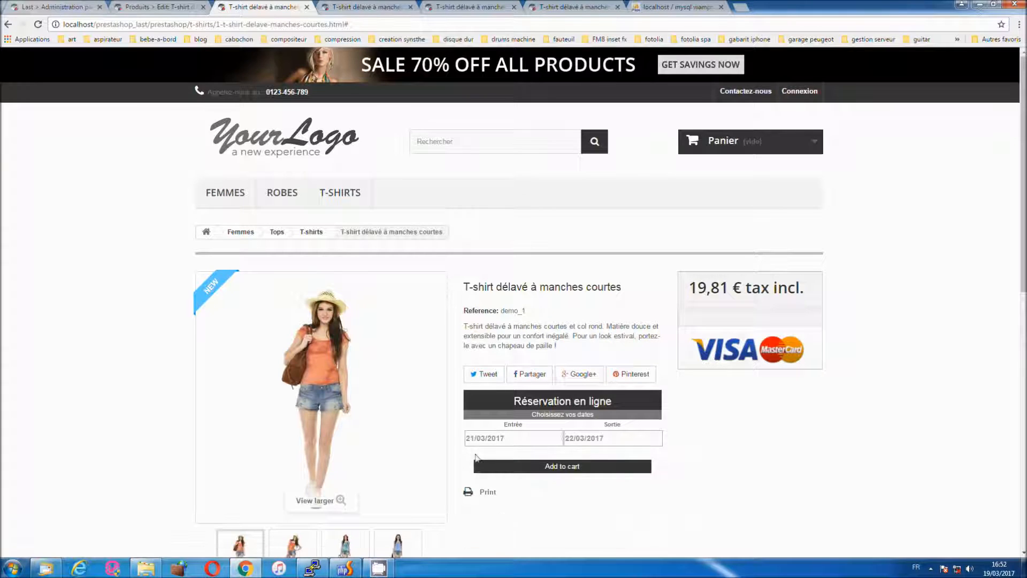
{"action": "left_click", "coordinate": [581, 440]}
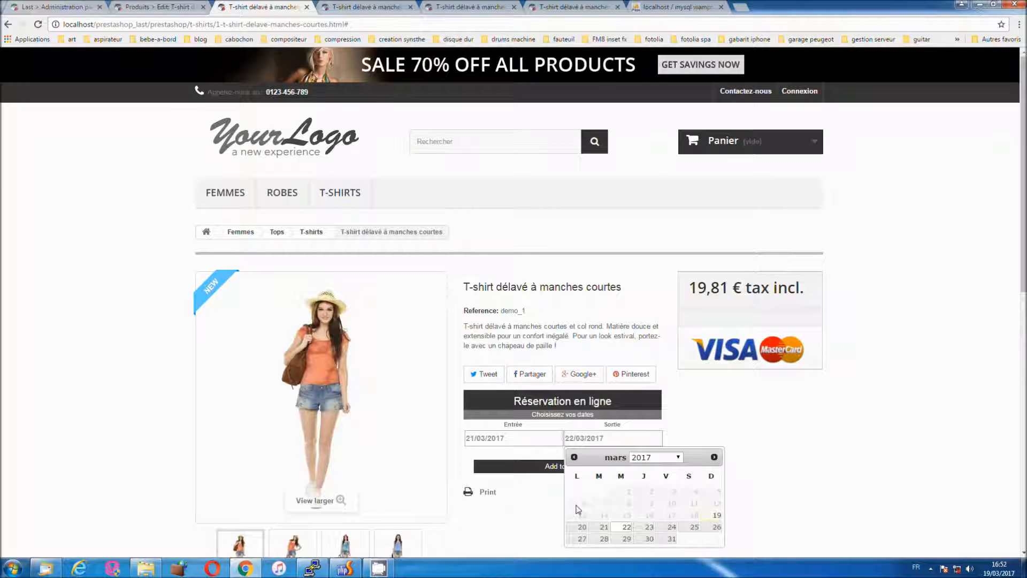
{"action": "left_click", "coordinate": [596, 529]}
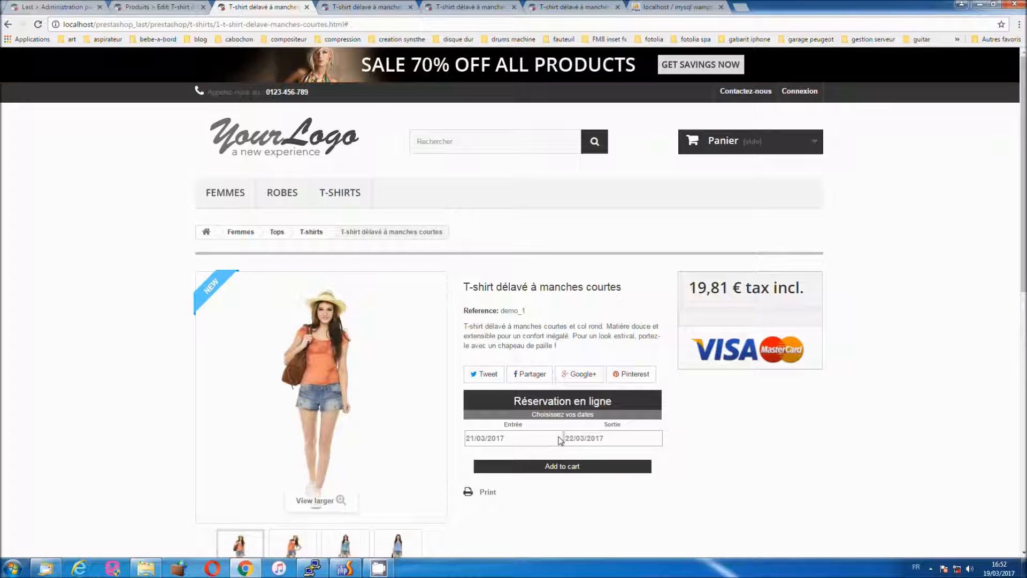
- Add two bookable hours, 10:00:00 and 11:00:00, to the product's reservation settings
{"action": "left_click", "coordinate": [170, 7]}
{"action": "scroll", "coordinate": [407, 305], "scroll_direction": "down", "scroll_amount": 1}
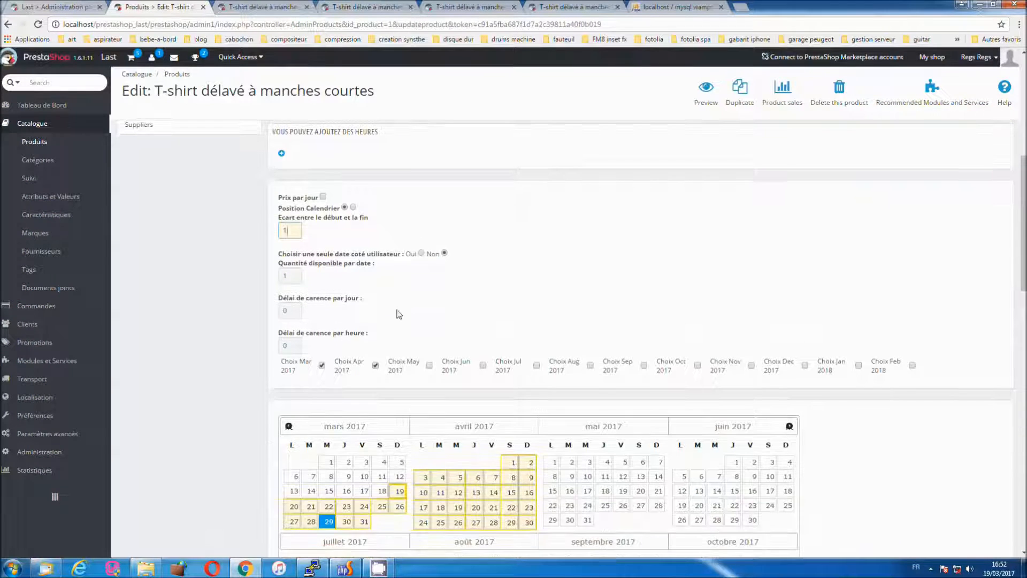
{"action": "scroll", "coordinate": [383, 214], "scroll_direction": "up", "scroll_amount": 2}
{"action": "left_click", "coordinate": [281, 260]}
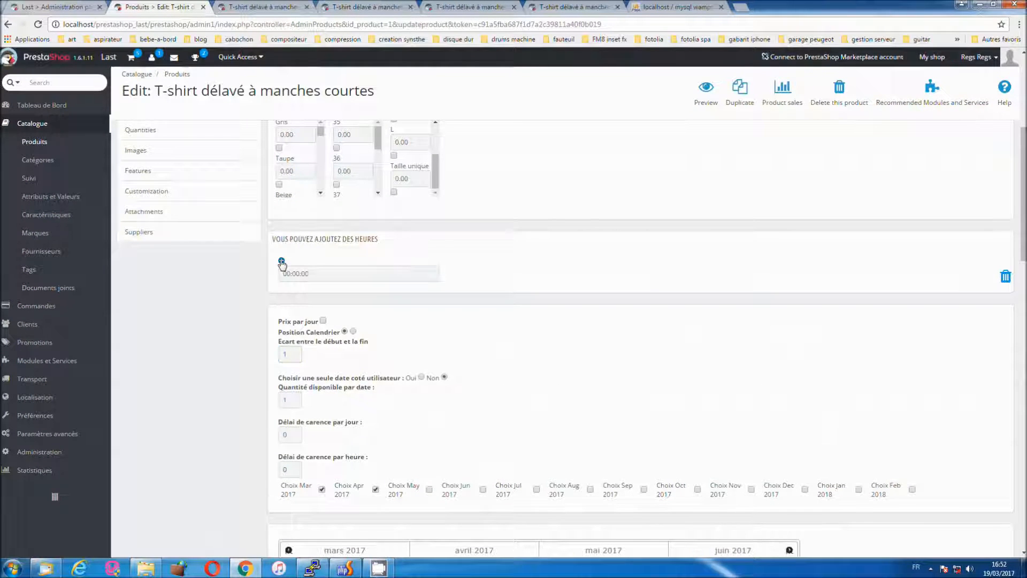
{"action": "double_click", "coordinate": [285, 274]}
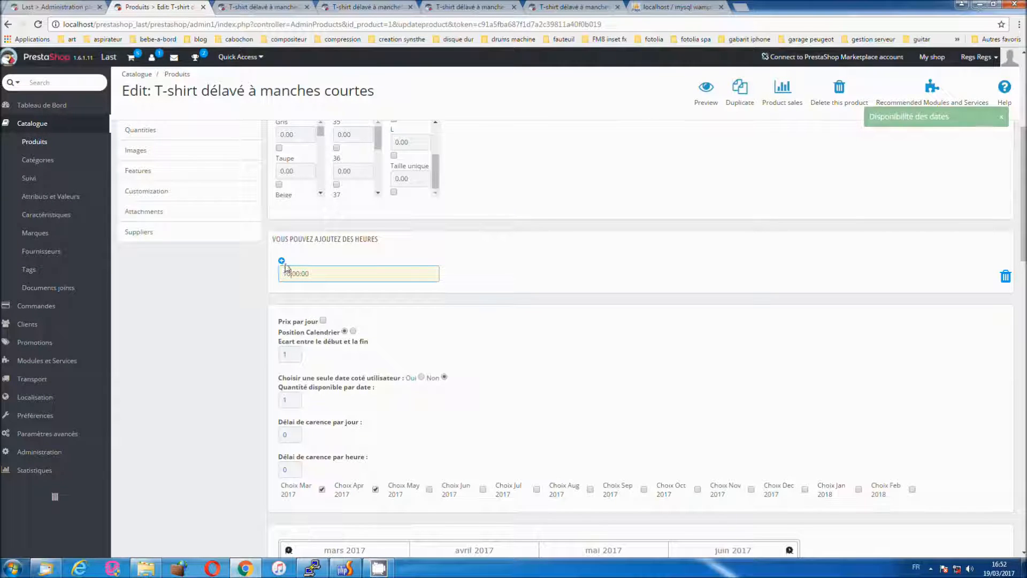
{"action": "left_click", "coordinate": [281, 260]}
{"action": "double_click", "coordinate": [289, 291]}
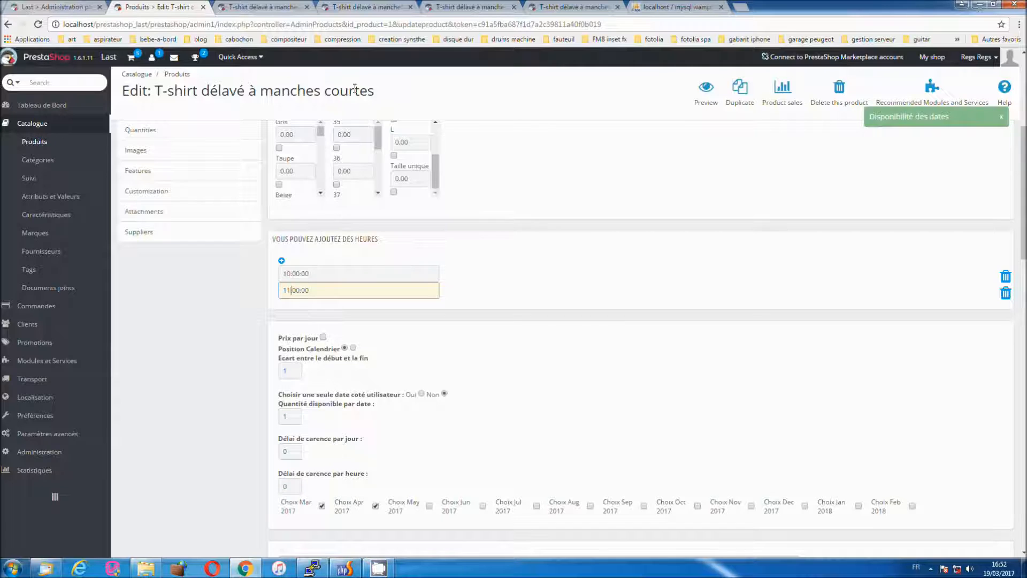
- On the refreshed shop page, add the T-shirt reservation for 11:00:00 to the cart and proceed to the order summary
{"action": "left_click", "coordinate": [269, 6]}
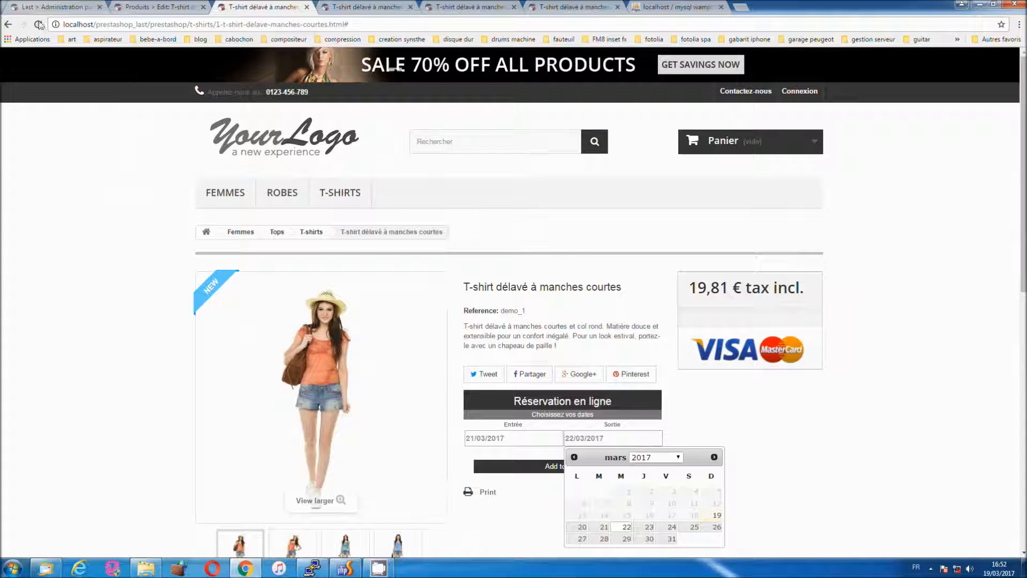
{"action": "left_click", "coordinate": [475, 215]}
{"action": "scroll", "coordinate": [475, 216], "scroll_direction": "down", "scroll_amount": 1}
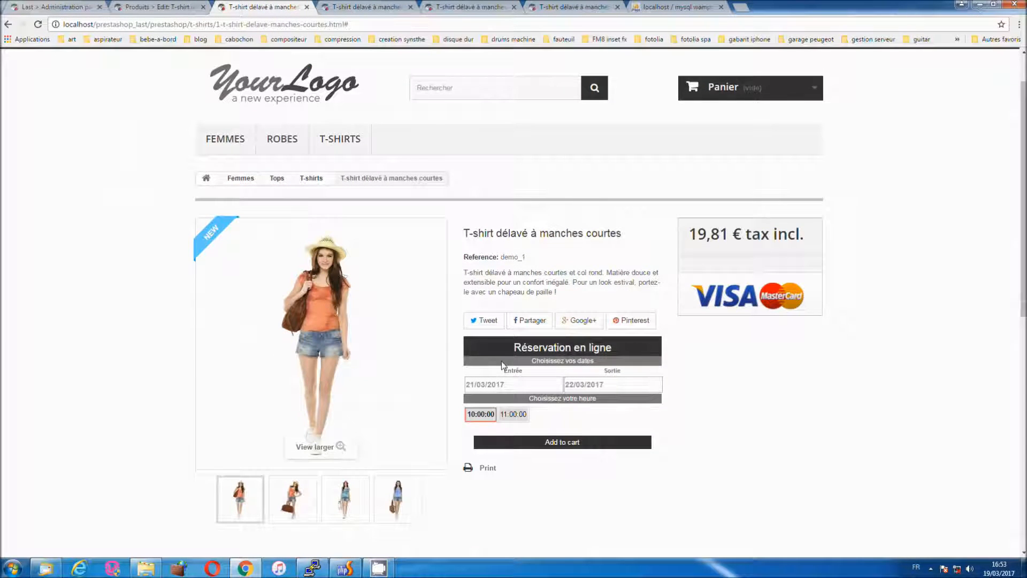
{"action": "left_click", "coordinate": [512, 417]}
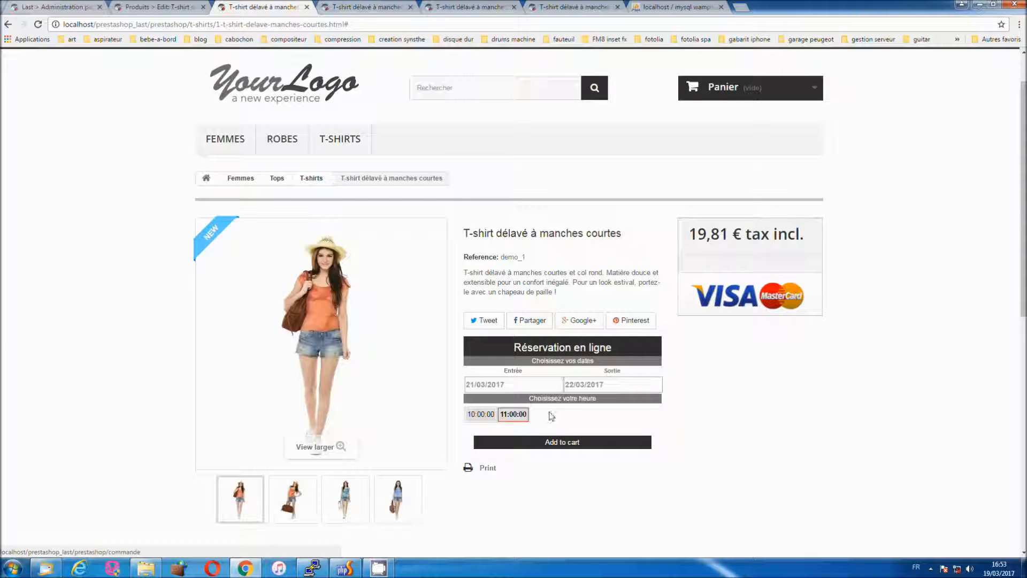
{"action": "left_click", "coordinate": [555, 451]}
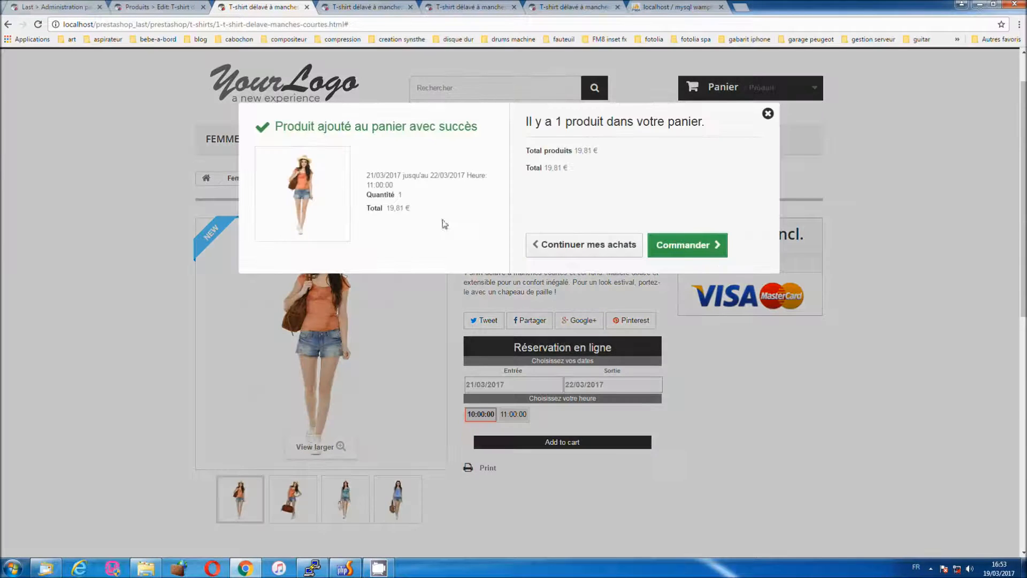
{"action": "left_click", "coordinate": [682, 247]}
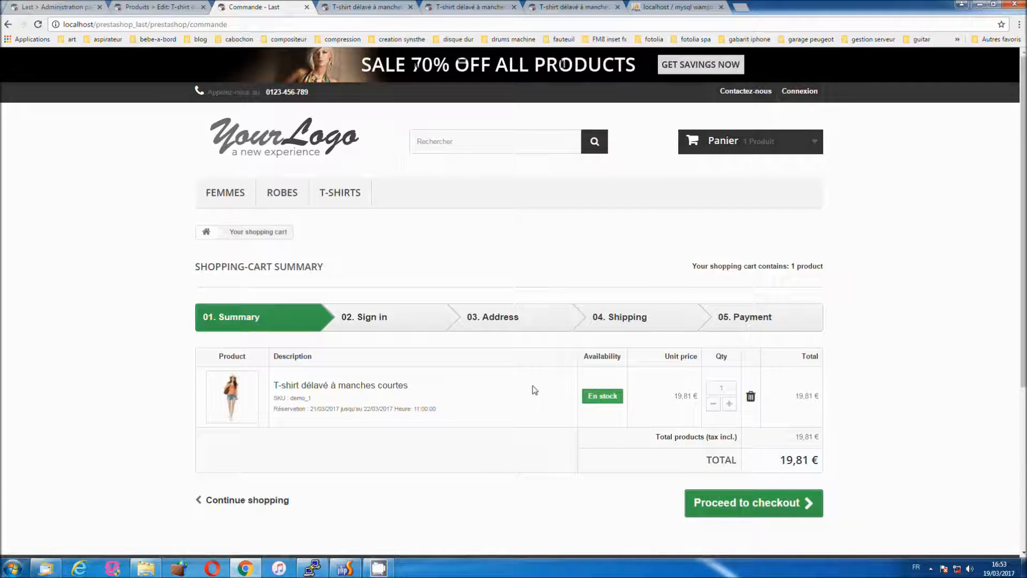
- Return to the T-shirt's shop page from the order summary and remove the reservation from the cart
{"action": "left_click", "coordinate": [360, 388]}
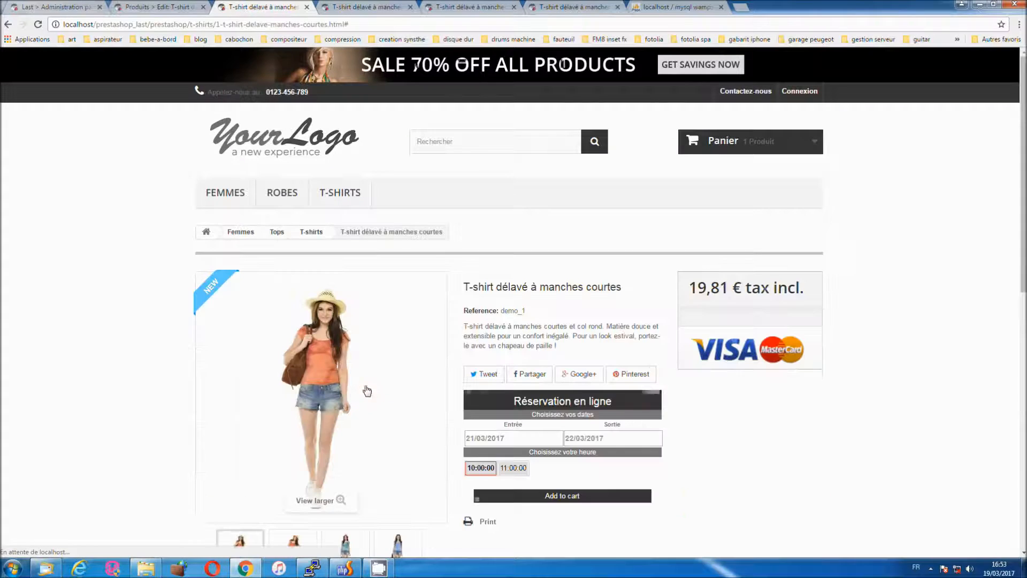
{"action": "mouse_move", "coordinate": [781, 162]}
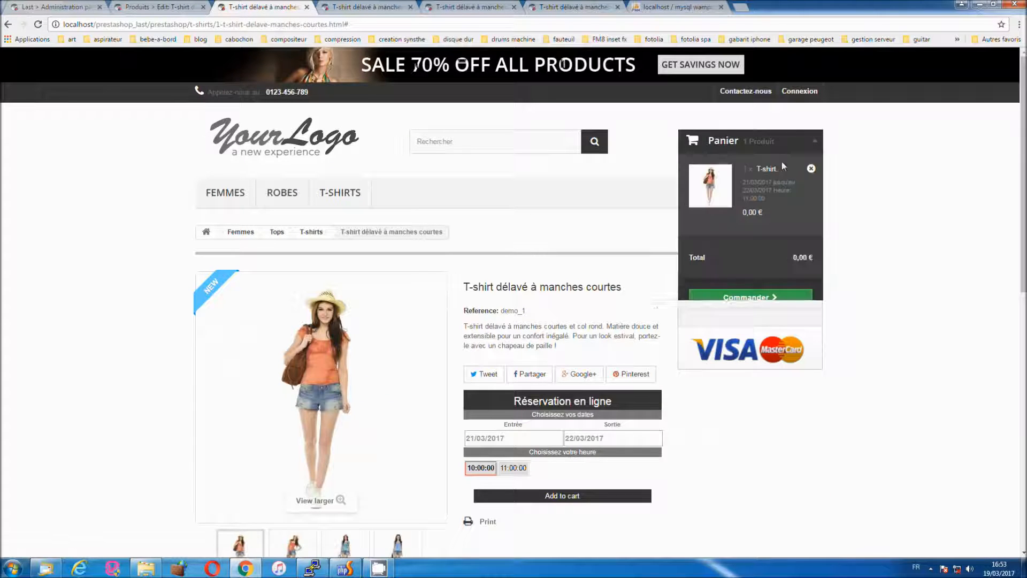
{"action": "left_click", "coordinate": [811, 168]}
- In the product's reservation settings, set "Choisir une seule date coté utilisateur" to Oui
{"action": "left_click", "coordinate": [174, 8]}
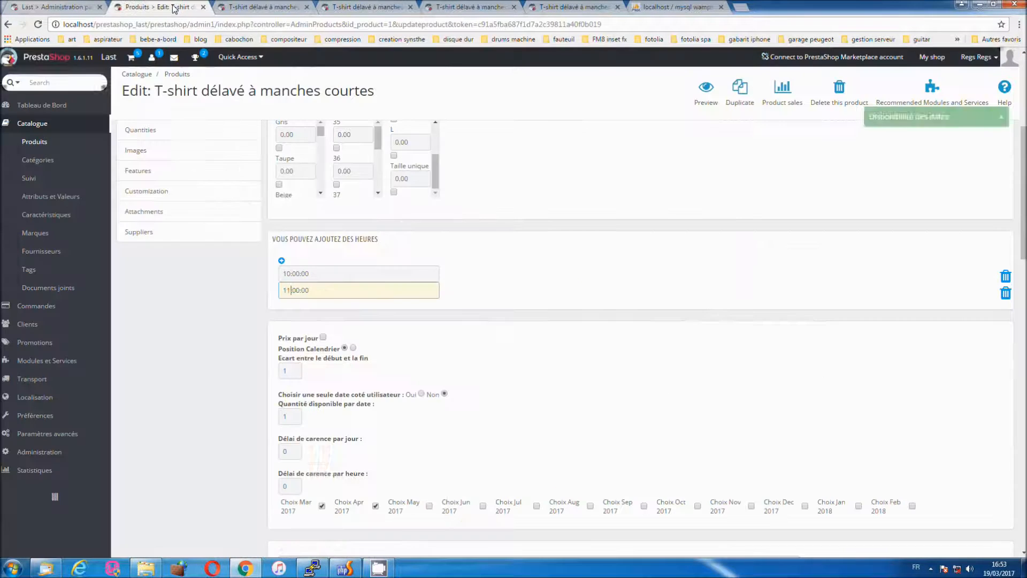
{"action": "scroll", "coordinate": [399, 368], "scroll_direction": "down", "scroll_amount": 1}
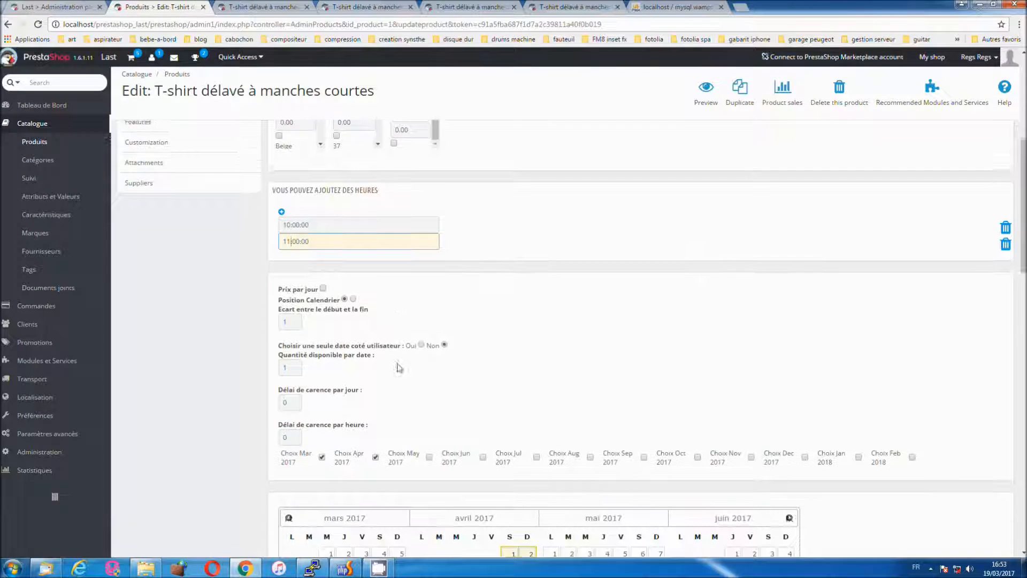
{"action": "left_click", "coordinate": [421, 340]}
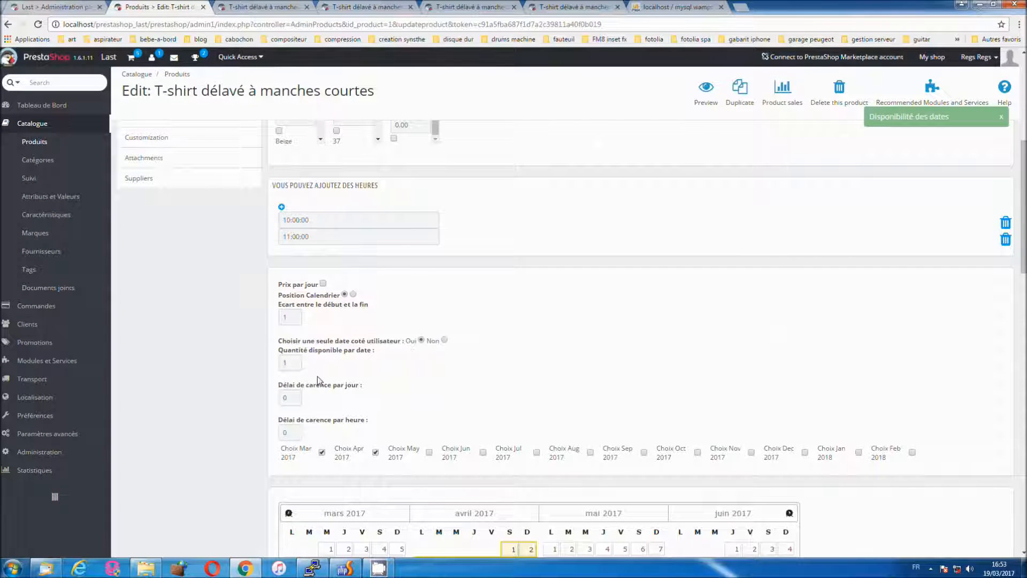
- Reload the T-shirt's shop page and check the single-date reservation field and its calendar
{"action": "left_click", "coordinate": [255, 7]}
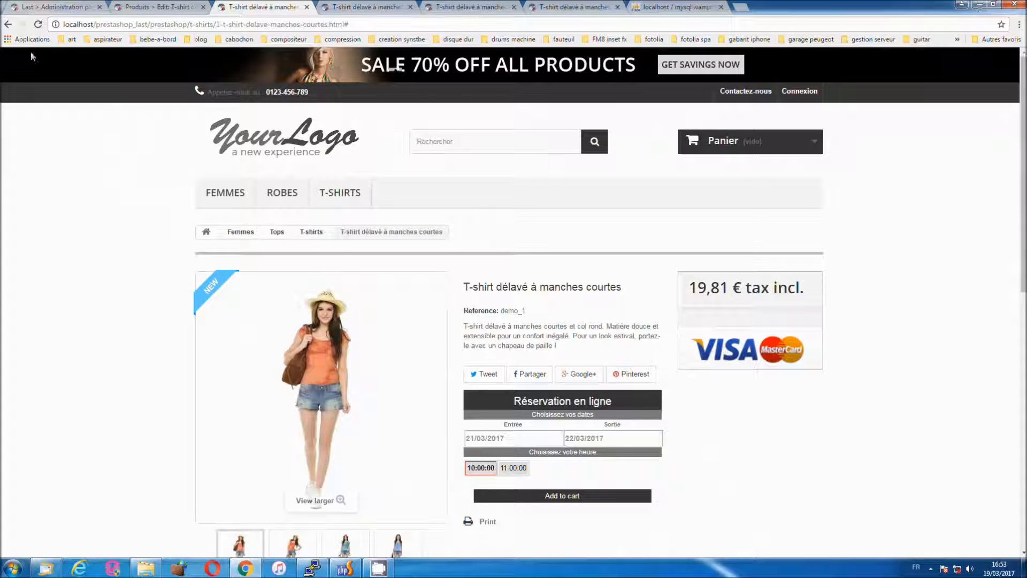
{"action": "left_click", "coordinate": [41, 25]}
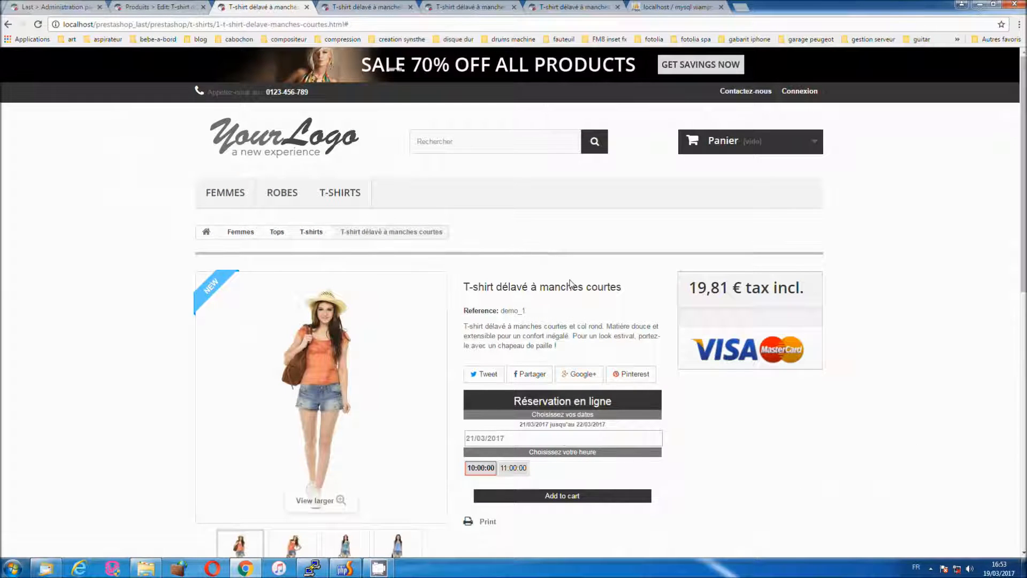
{"action": "left_click", "coordinate": [557, 442]}
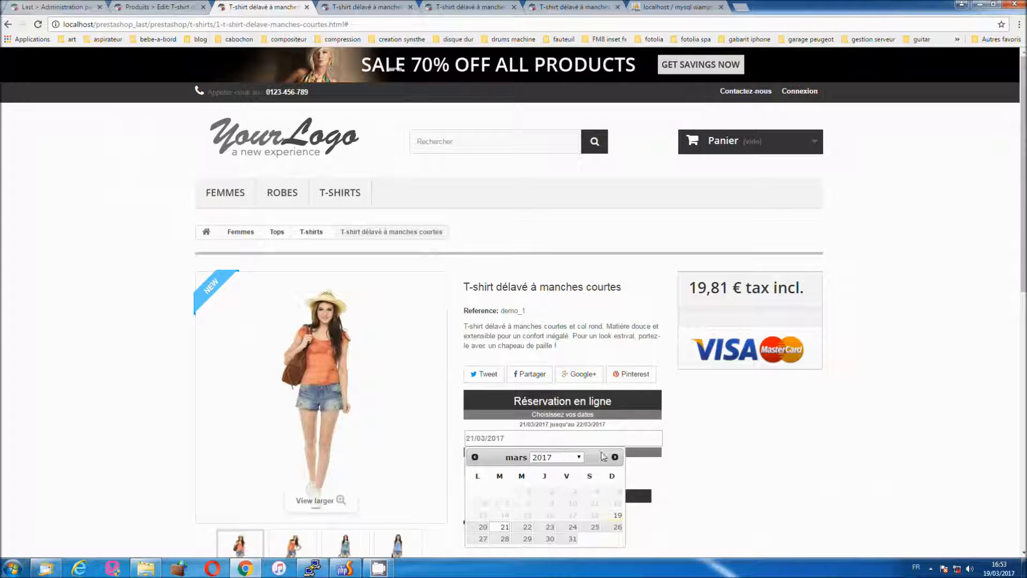
{"action": "left_click", "coordinate": [476, 340]}
- In the T-shirt's reservation settings, add 20:00:00 to the bookable hours
{"action": "left_click", "coordinate": [133, 6]}
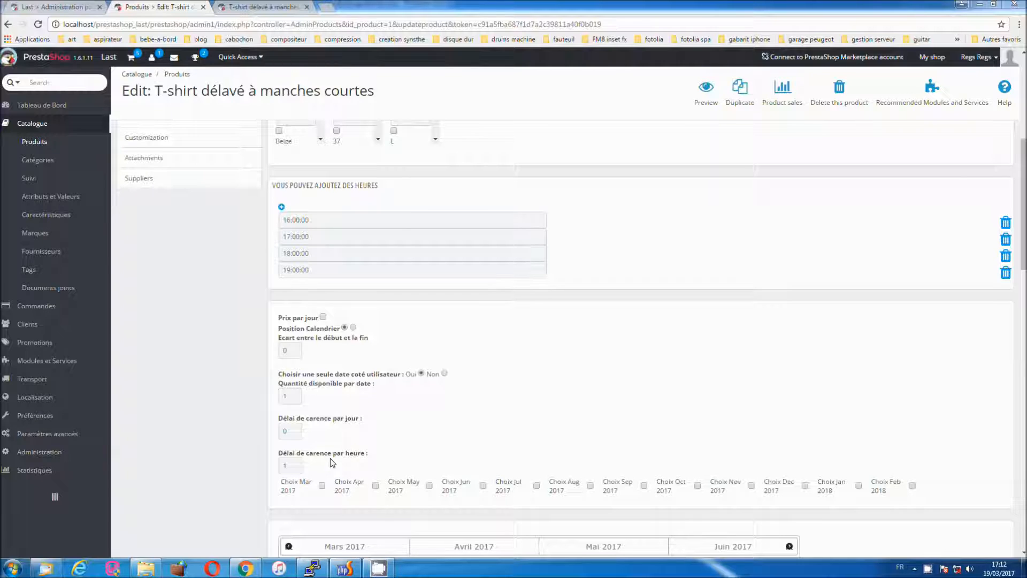
{"action": "left_click", "coordinate": [282, 208]}
{"action": "left_click", "coordinate": [290, 288]}
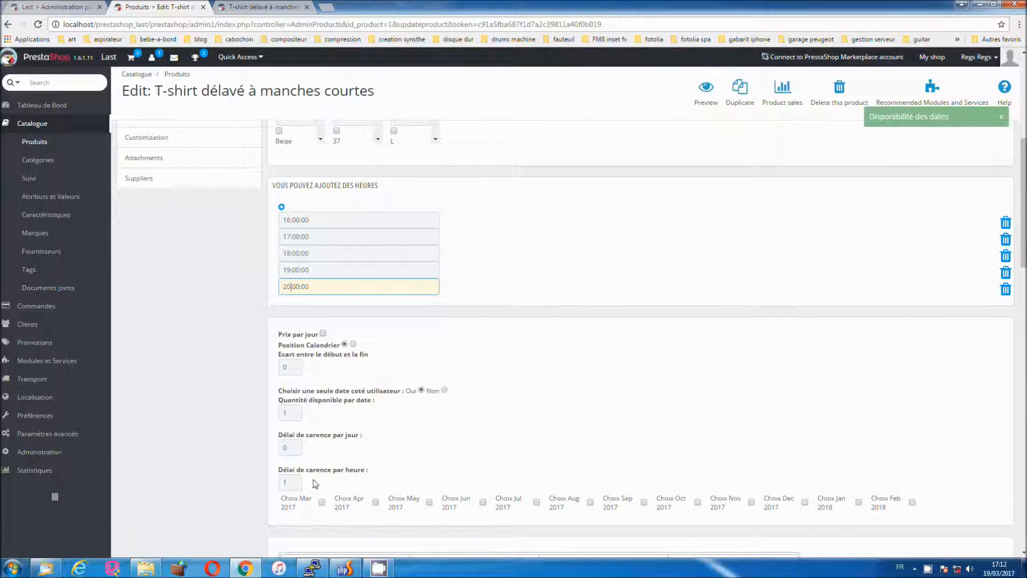
- Enter 1 as "Délai de carence par heure" and reload the T-shirt's shop page to check the offered hours
{"action": "double_click", "coordinate": [291, 480]}
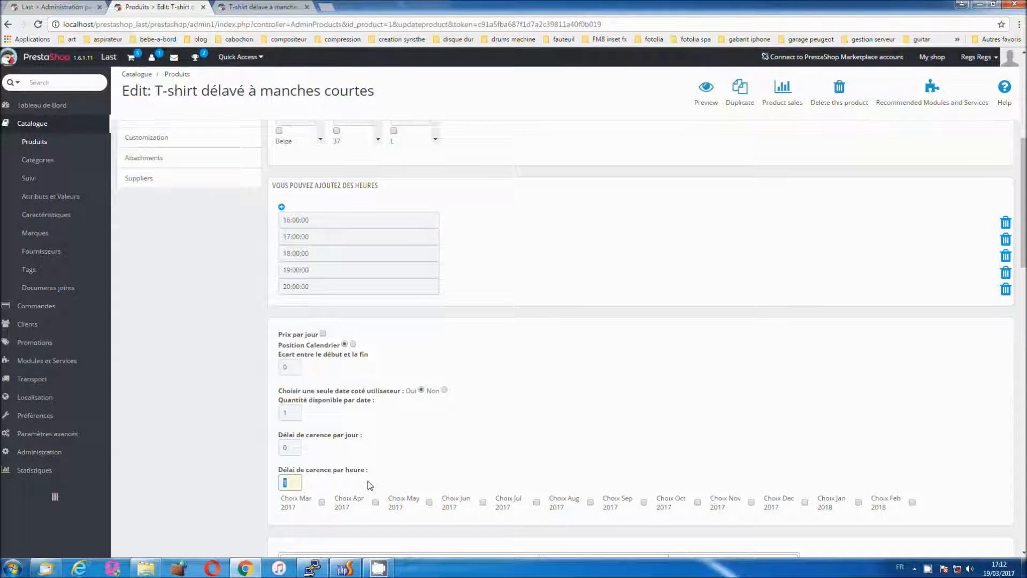
{"action": "type", "text": "1"}
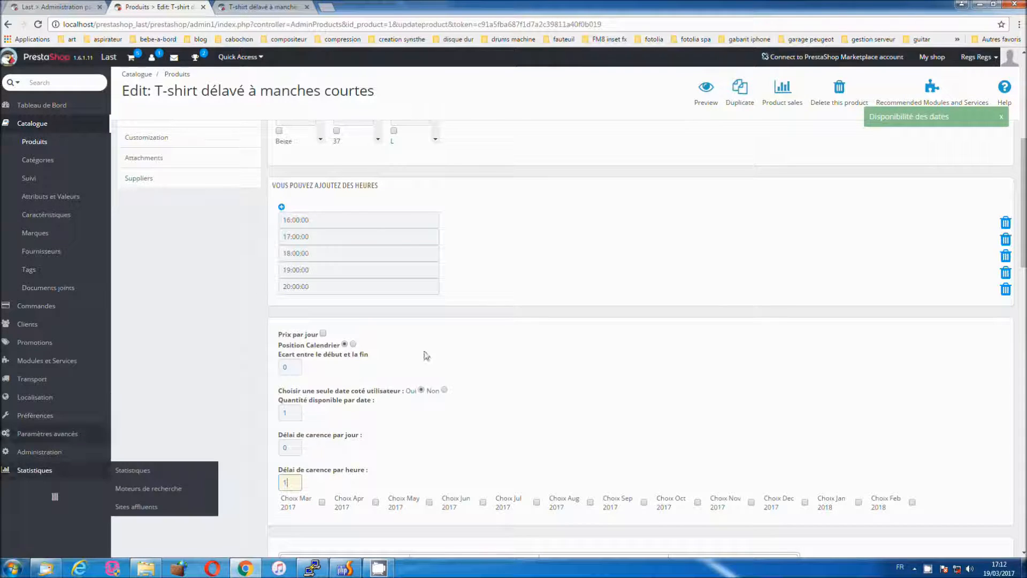
{"action": "left_click", "coordinate": [281, 7]}
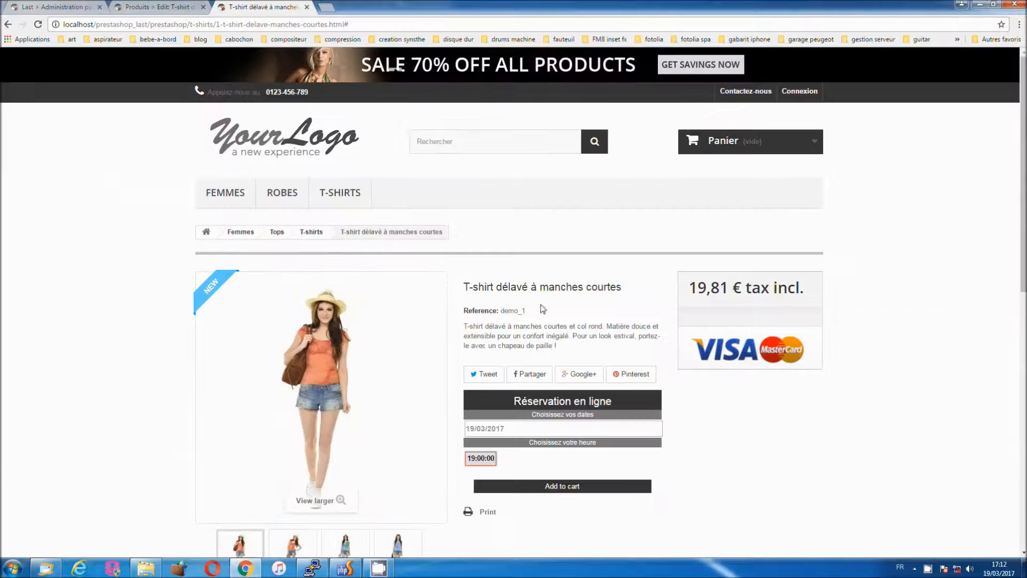
{"action": "left_click", "coordinate": [38, 24]}
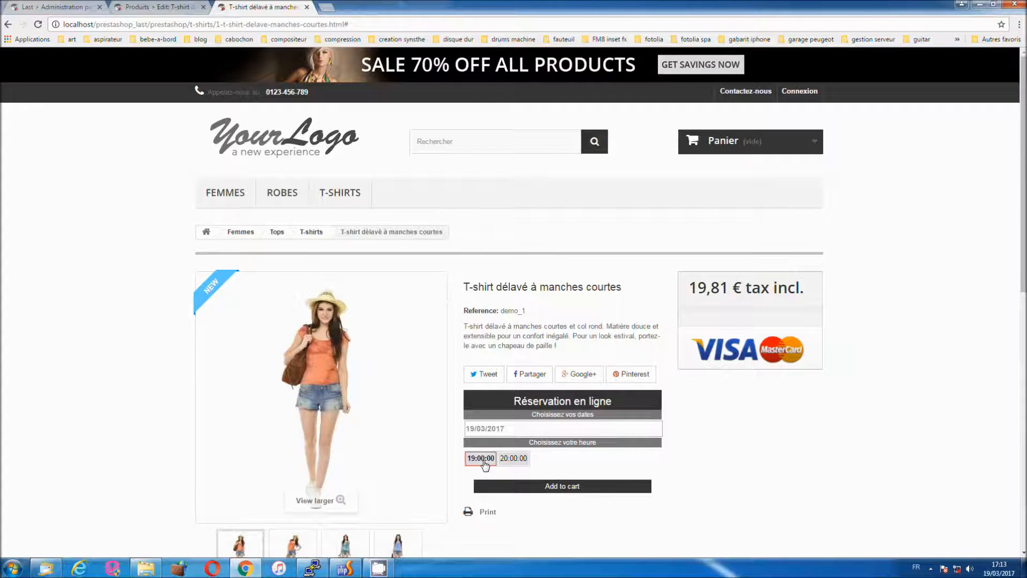
- Set "Délai de carence par heure" to 0 and reload the T-shirt's shop page to check the offered hours
{"action": "left_click", "coordinate": [175, 7]}
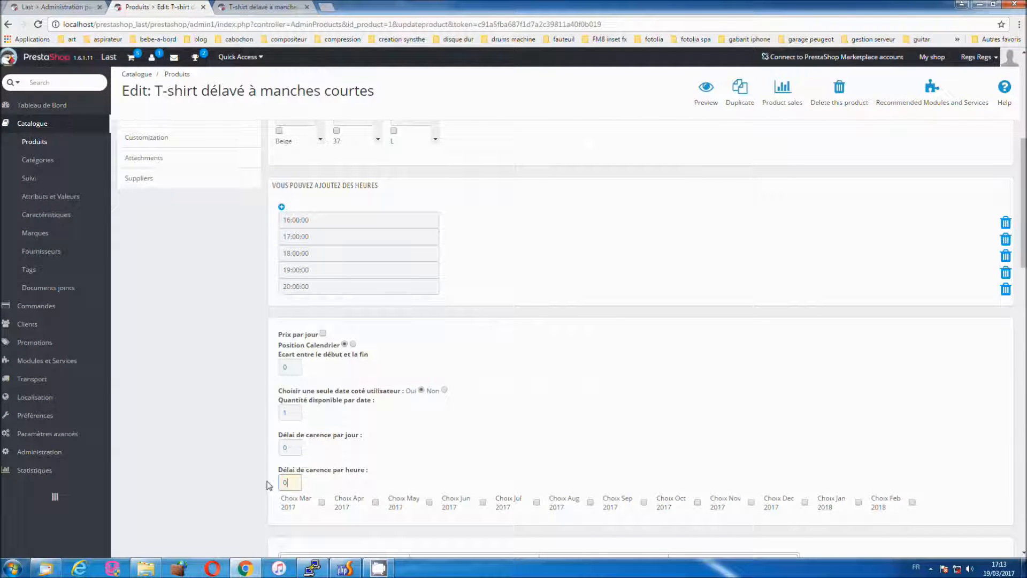
{"action": "left_click", "coordinate": [252, 6]}
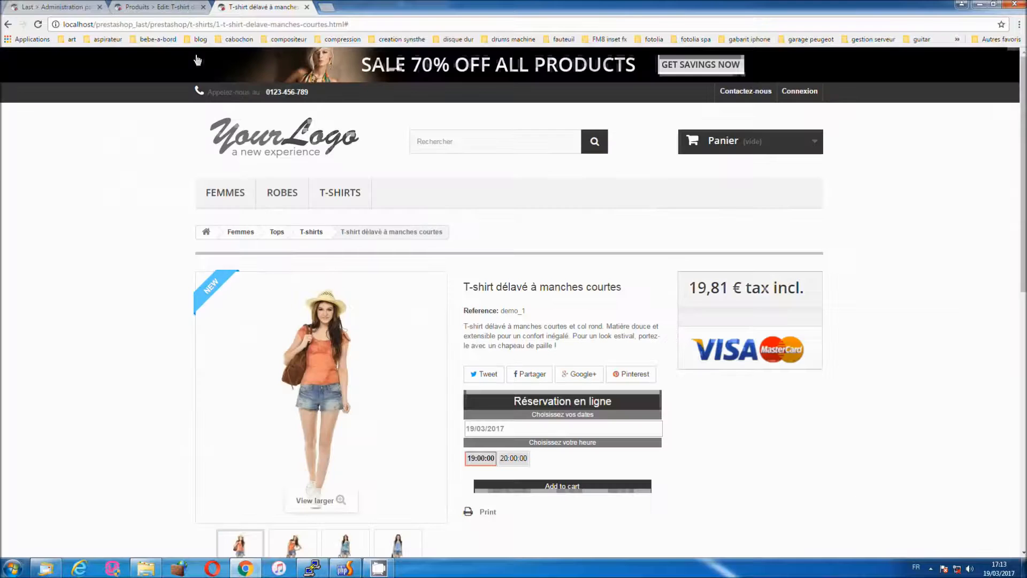
{"action": "left_click", "coordinate": [37, 25]}
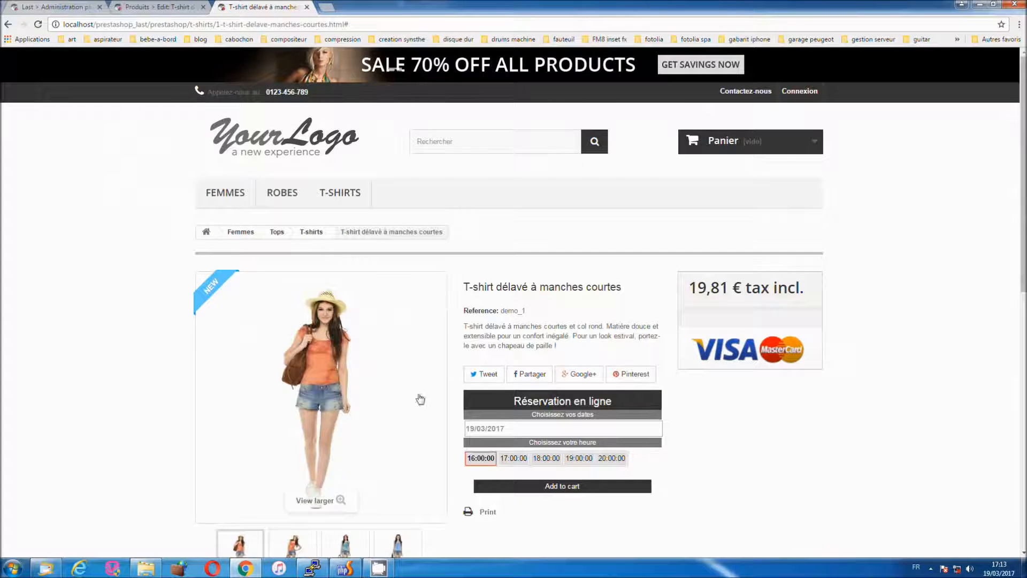
- Set "Délai de carence par heure" back to 1 in the reservation settings and refresh the T-shirt's shop page
{"action": "left_click", "coordinate": [166, 5]}
{"action": "left_click_drag", "start_coordinate": [293, 481], "coordinate": [275, 480]}
{"action": "type", "text": "1"}
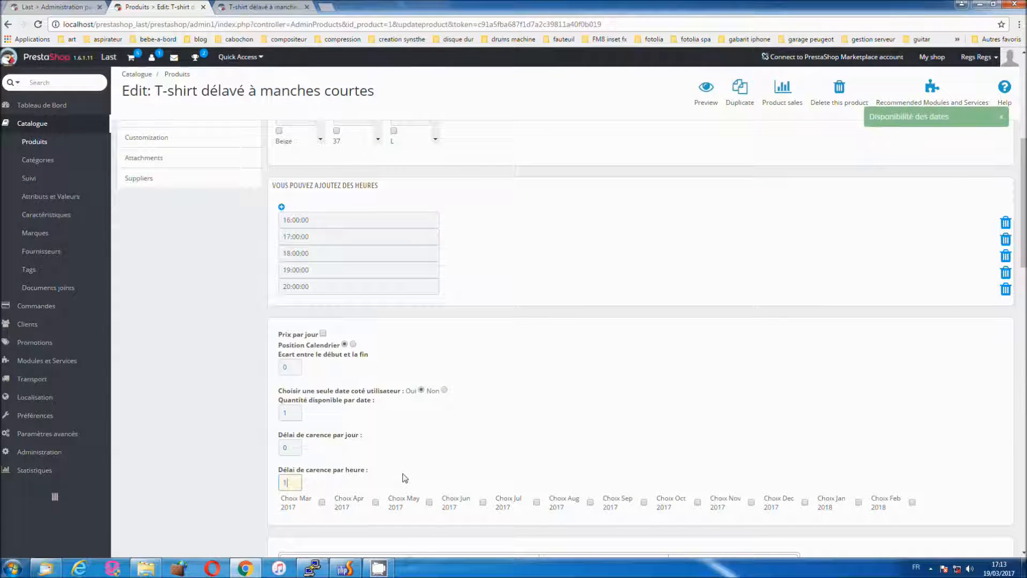
{"action": "left_click", "coordinate": [266, 7]}
{"action": "left_click", "coordinate": [38, 24]}
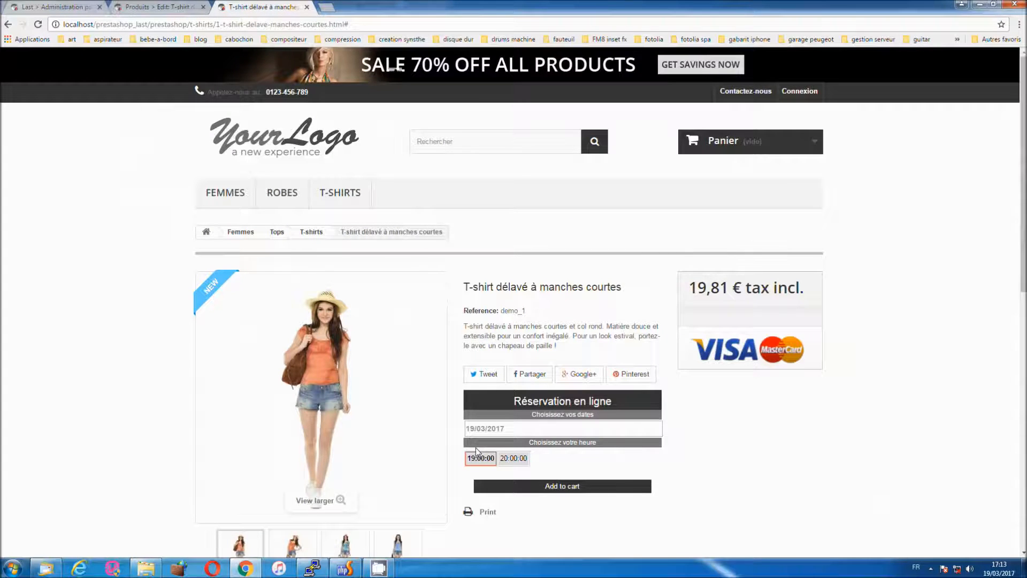
- Choose 20/03/2017 and then 19/03/2017 as the reservation date to compare the hours offered on each day
{"action": "left_click", "coordinate": [476, 428]}
{"action": "left_click", "coordinate": [483, 523]}
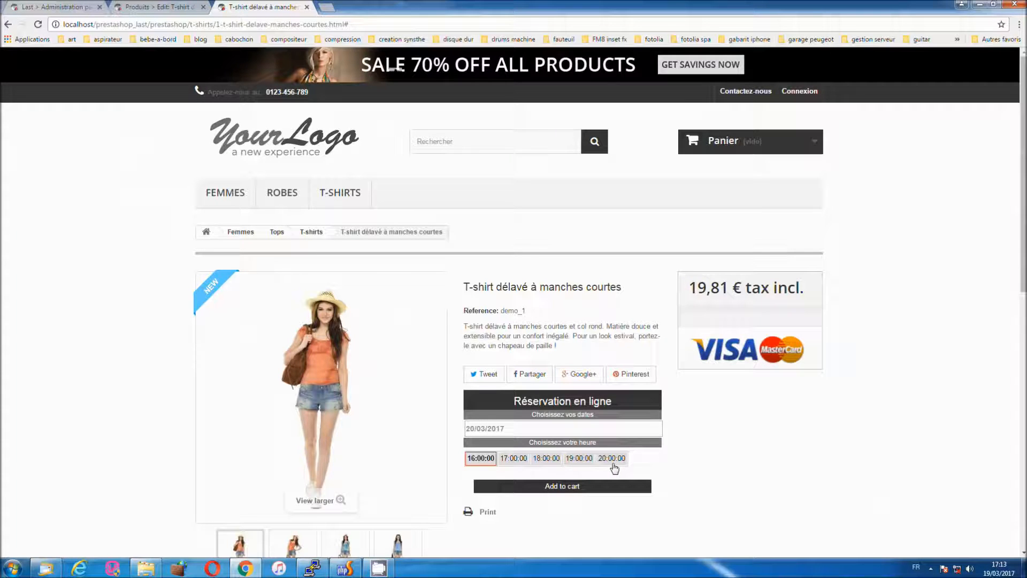
{"action": "left_click", "coordinate": [497, 432]}
{"action": "left_click", "coordinate": [617, 506]}
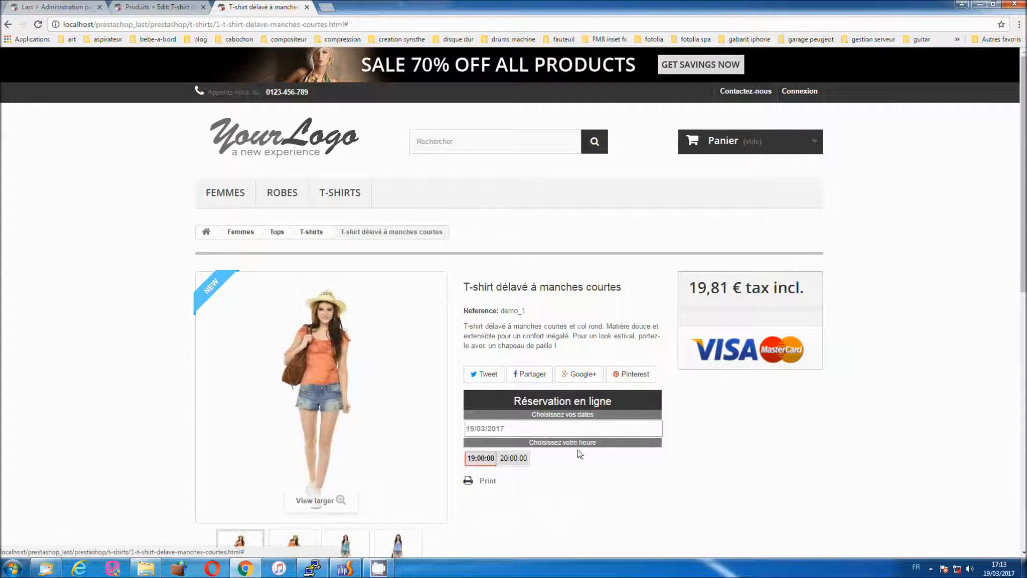
- Add the 19/03/2017 reservation at 20:00:00 to the cart and close the confirmation
{"action": "left_click", "coordinate": [514, 459]}
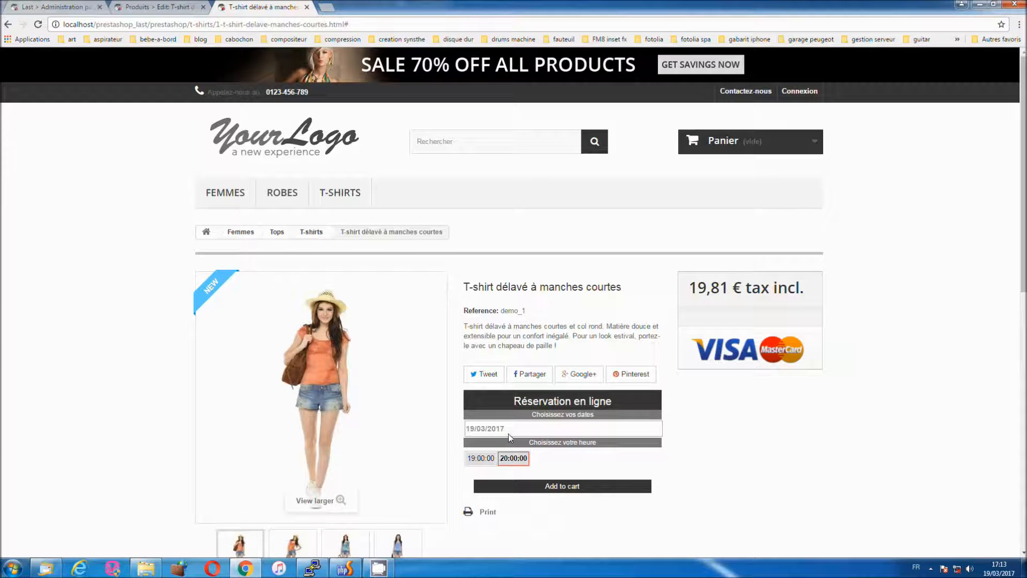
{"action": "left_click", "coordinate": [562, 487]}
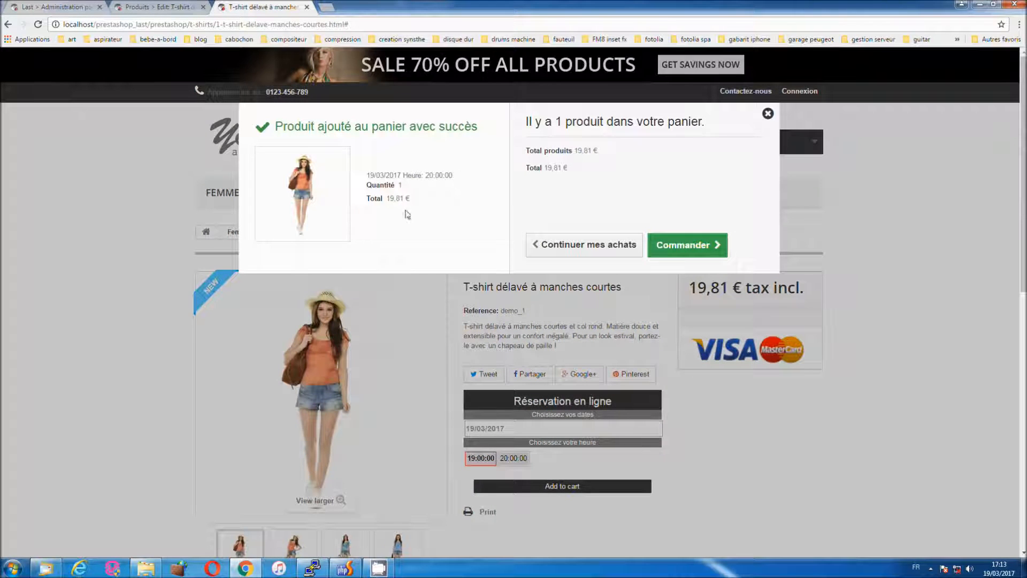
{"action": "left_click", "coordinate": [768, 112]}
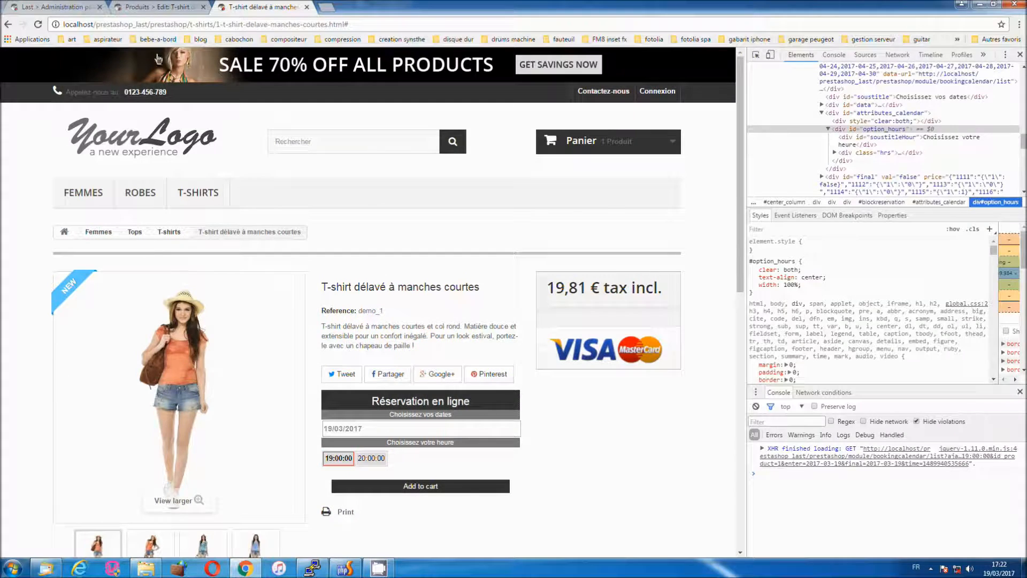
- Associate the Pointure group with size 35 in the reservation settings, and check the size list on the reloaded shop page
{"action": "left_click", "coordinate": [153, 7]}
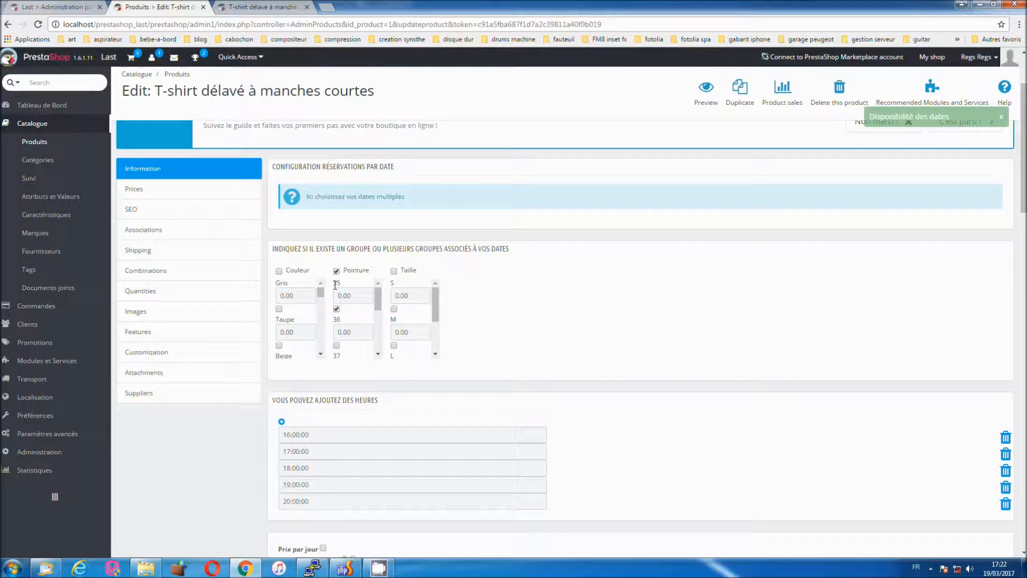
{"action": "left_click", "coordinate": [240, 11]}
{"action": "left_click", "coordinate": [38, 24]}
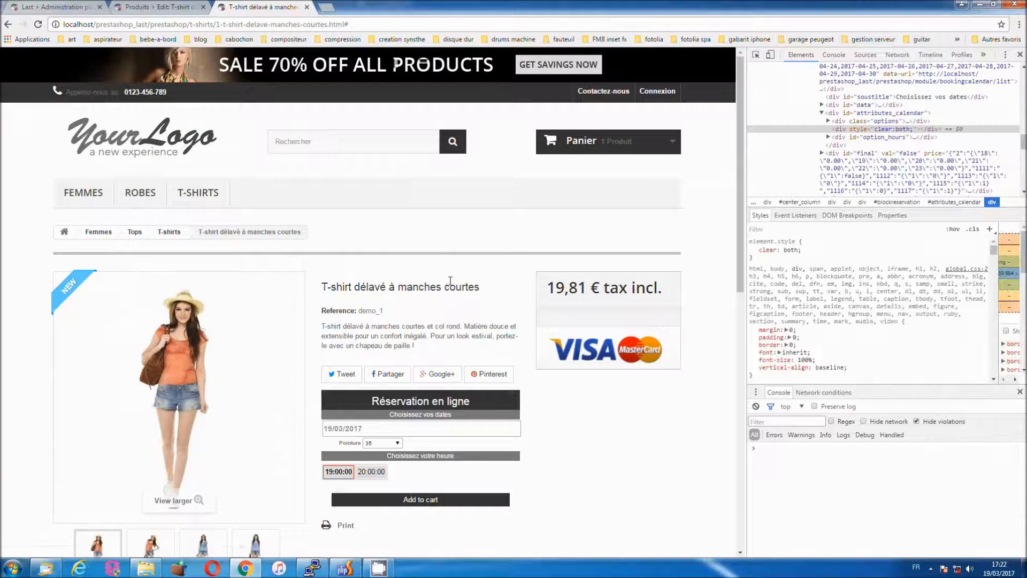
{"action": "left_click", "coordinate": [397, 444]}
{"action": "left_click", "coordinate": [396, 443]}
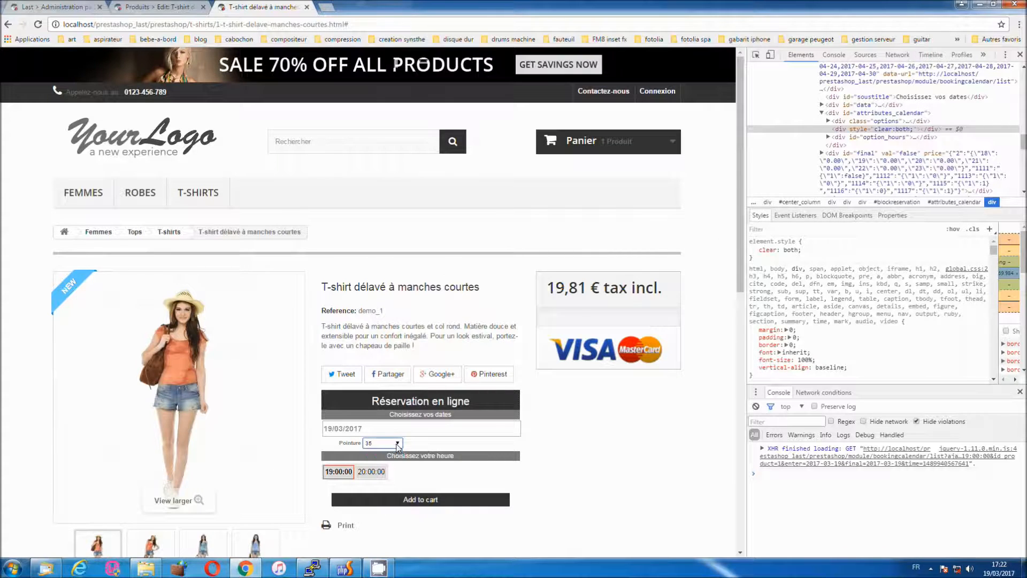
- Enable size 36 in the Pointure group of the reservation settings and reload the T-shirt's shop page
{"action": "left_click", "coordinate": [174, 8]}
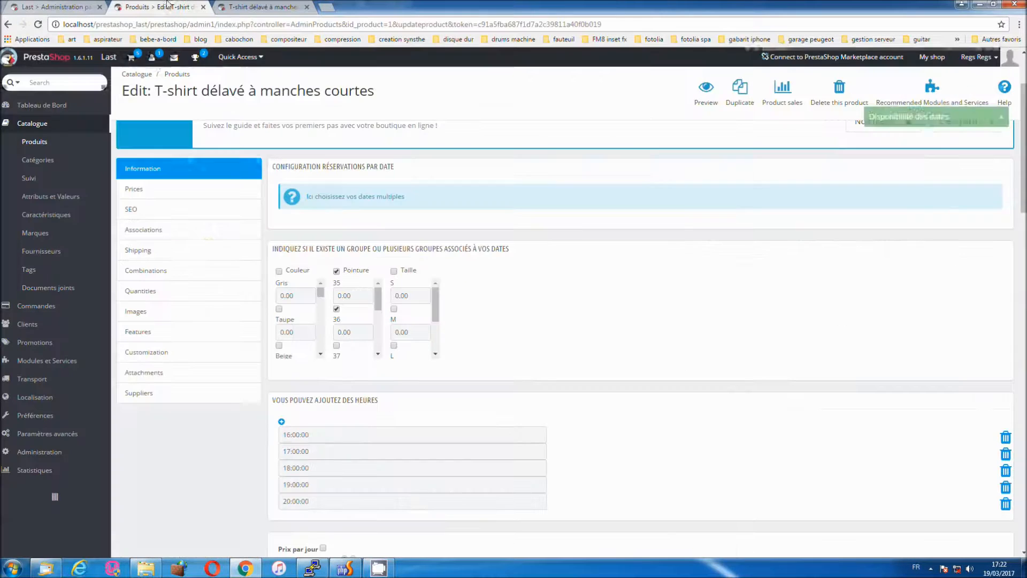
{"action": "scroll", "coordinate": [374, 297], "scroll_direction": "down", "scroll_amount": 1}
{"action": "left_click", "coordinate": [337, 327]}
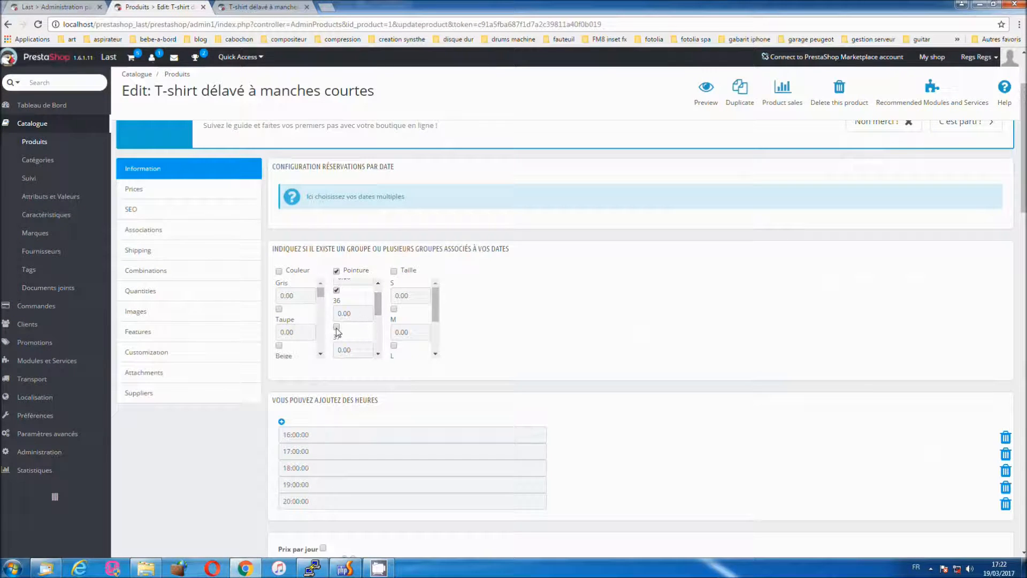
{"action": "left_click", "coordinate": [275, 8]}
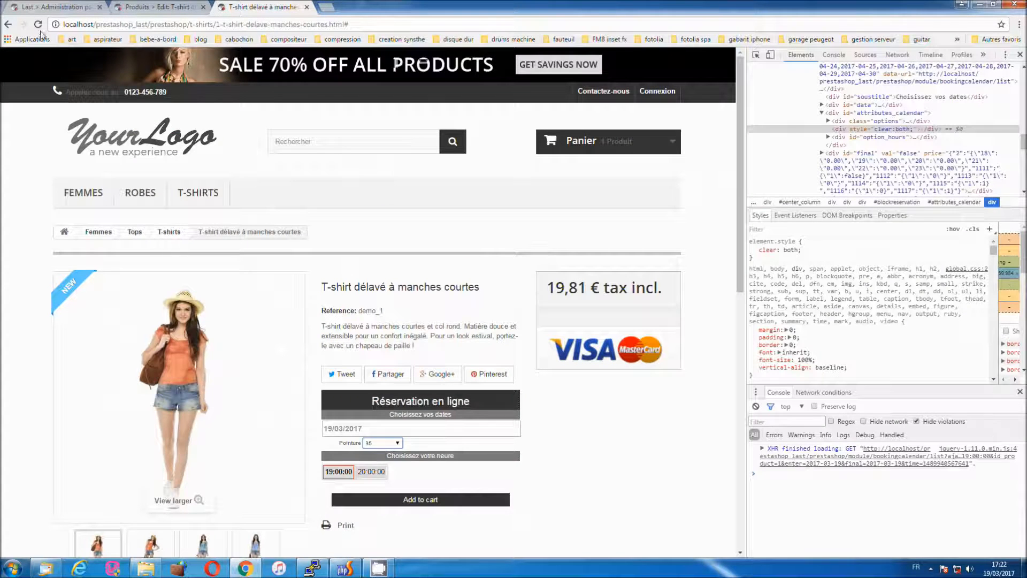
{"action": "key", "text": "F5"}
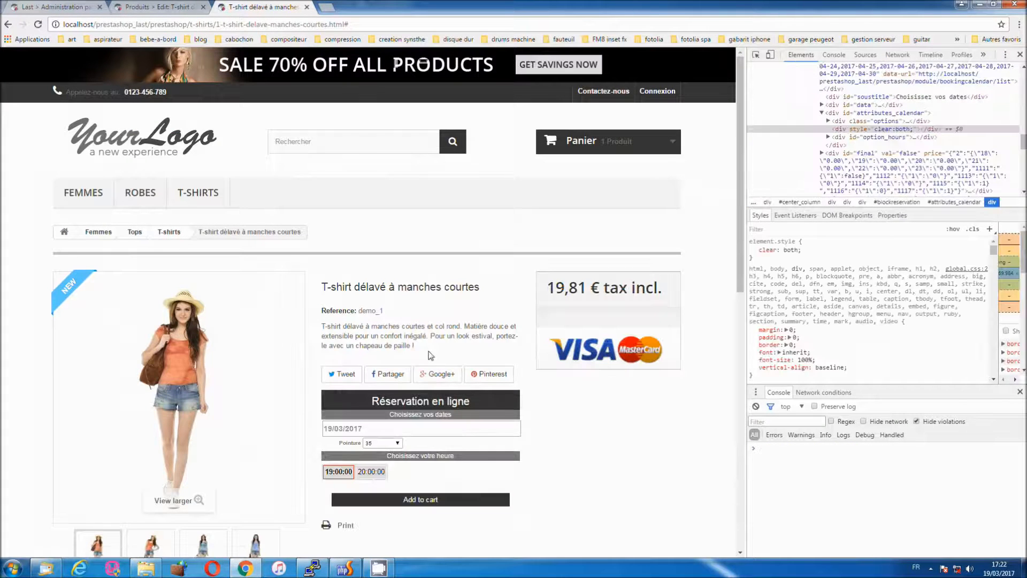
- Select Pointure 36 and try to add the T-shirt reservation for 20:00:00 to the cart
{"action": "left_click", "coordinate": [399, 444]}
{"action": "left_click", "coordinate": [389, 458]}
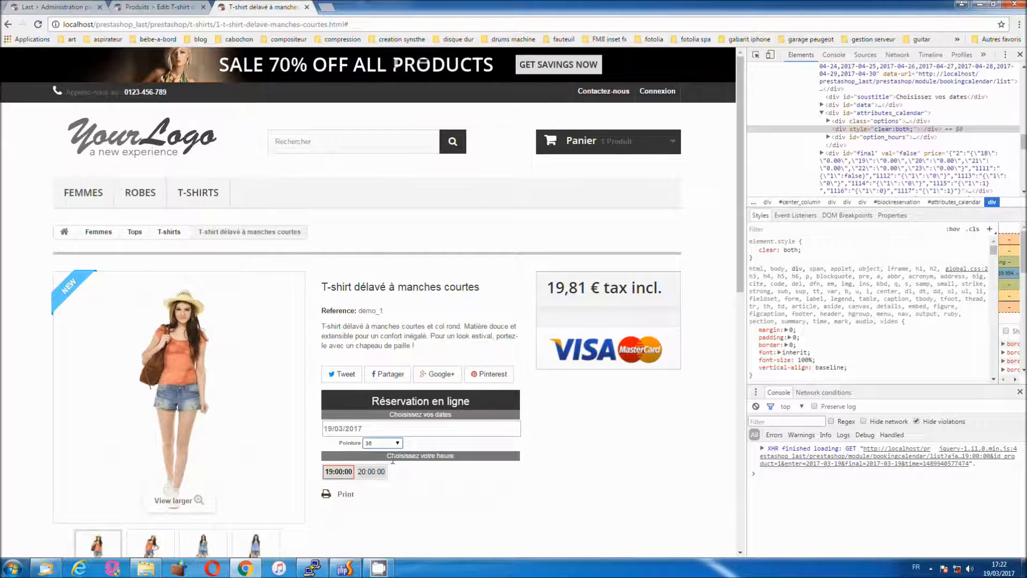
{"action": "scroll", "coordinate": [401, 422], "scroll_direction": "down", "scroll_amount": 1}
{"action": "left_click", "coordinate": [372, 420]}
{"action": "left_click", "coordinate": [424, 451]}
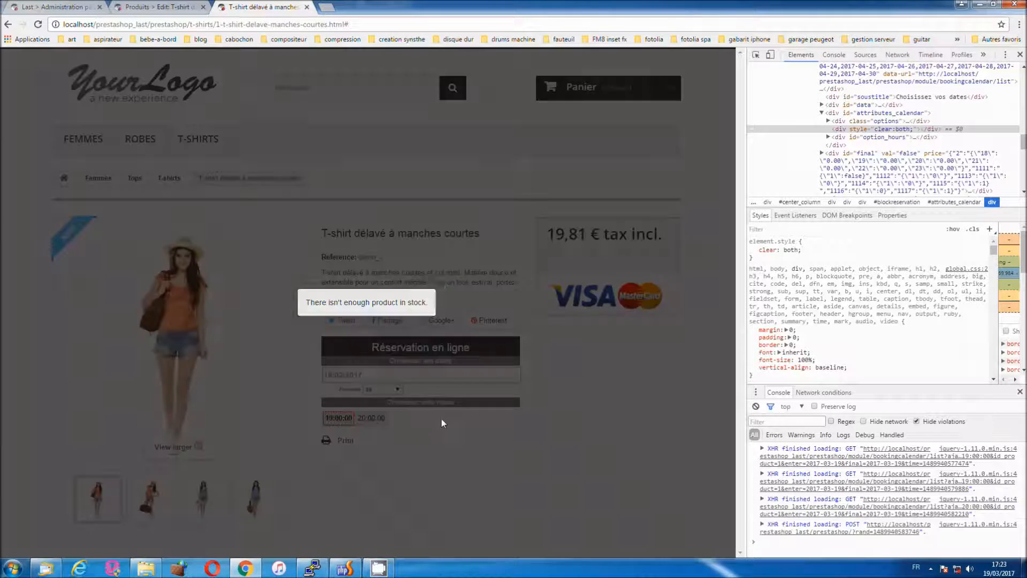
{"action": "left_click", "coordinate": [438, 288]}
- Remove the existing 20:00:00 reservation from the cart and add the Pointure 36 reservation for 19:00:00 instead
{"action": "mouse_move", "coordinate": [629, 94]}
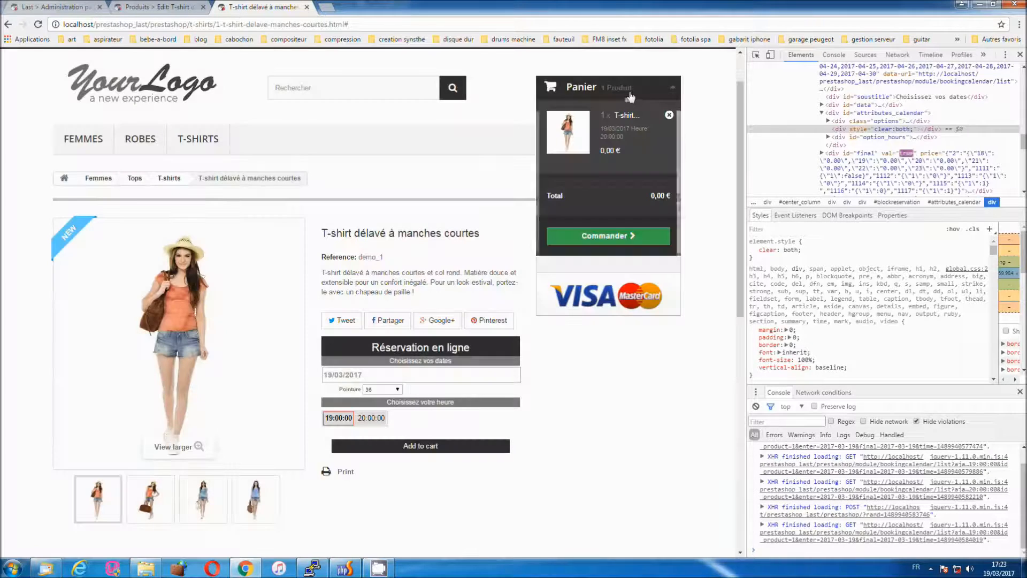
{"action": "left_click", "coordinate": [669, 115]}
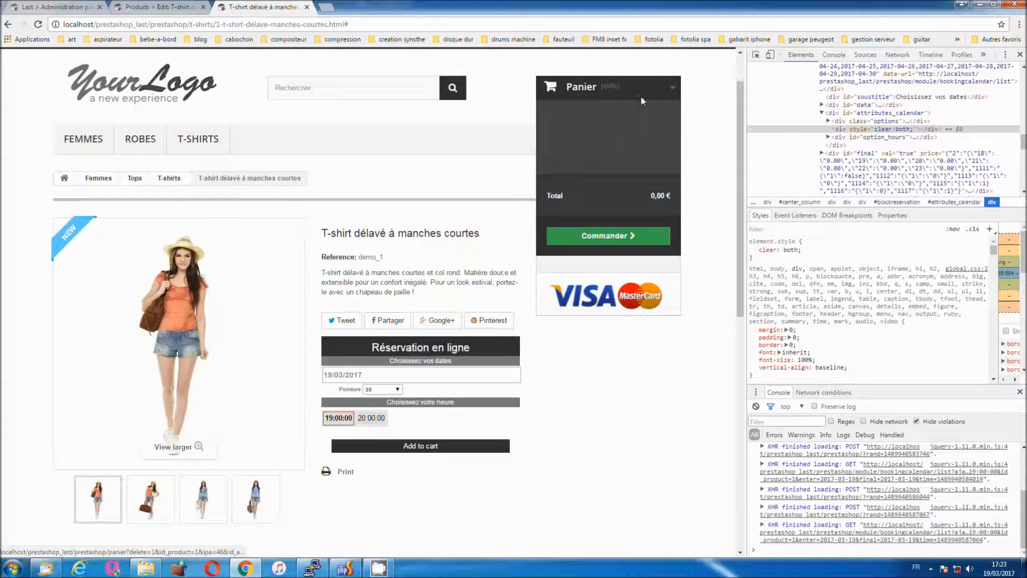
{"action": "left_click", "coordinate": [412, 452]}
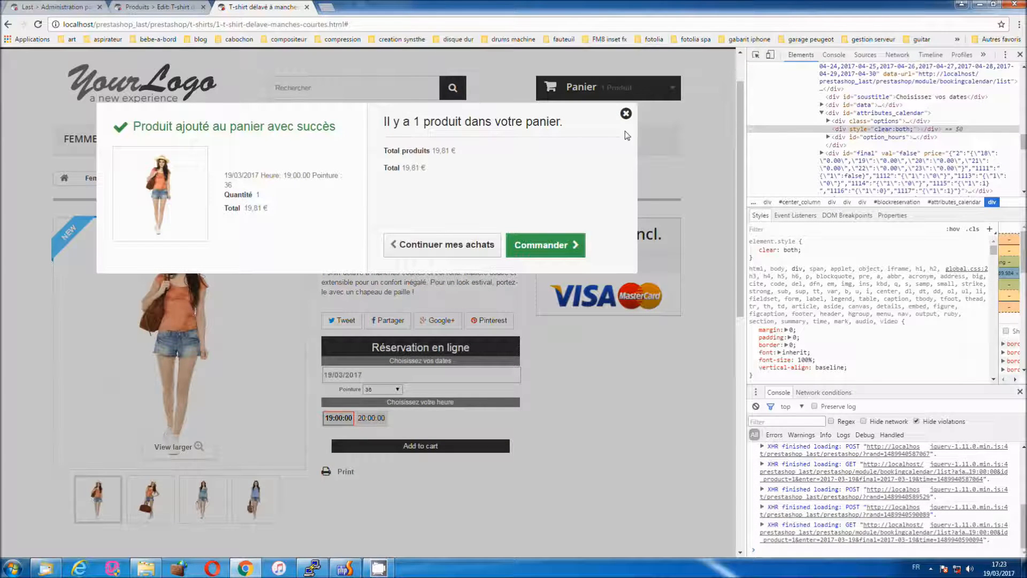
{"action": "left_click", "coordinate": [626, 114]}
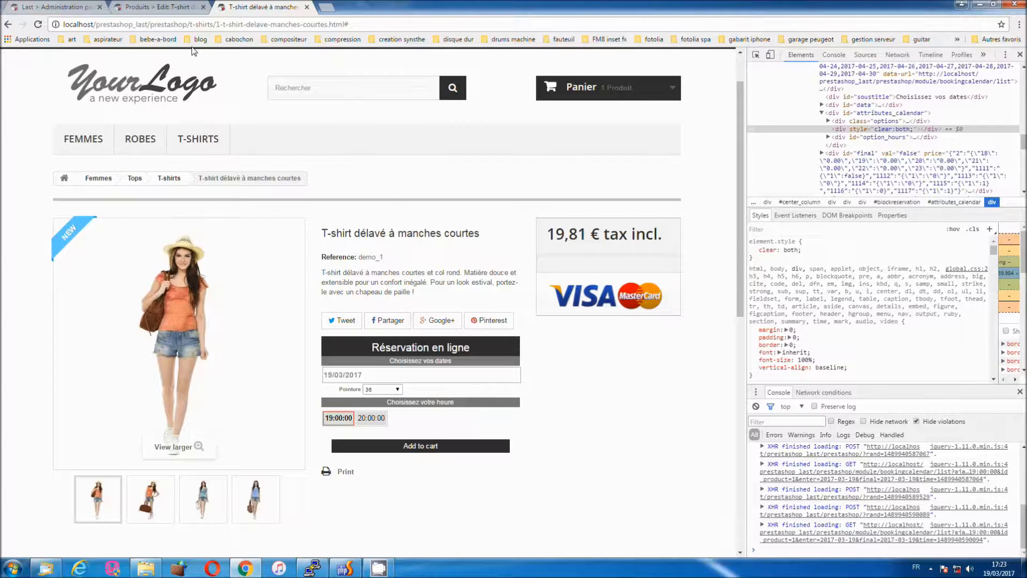
- In the product's reservation settings, set the price for Pointure 35 to 5
{"action": "left_click", "coordinate": [171, 9]}
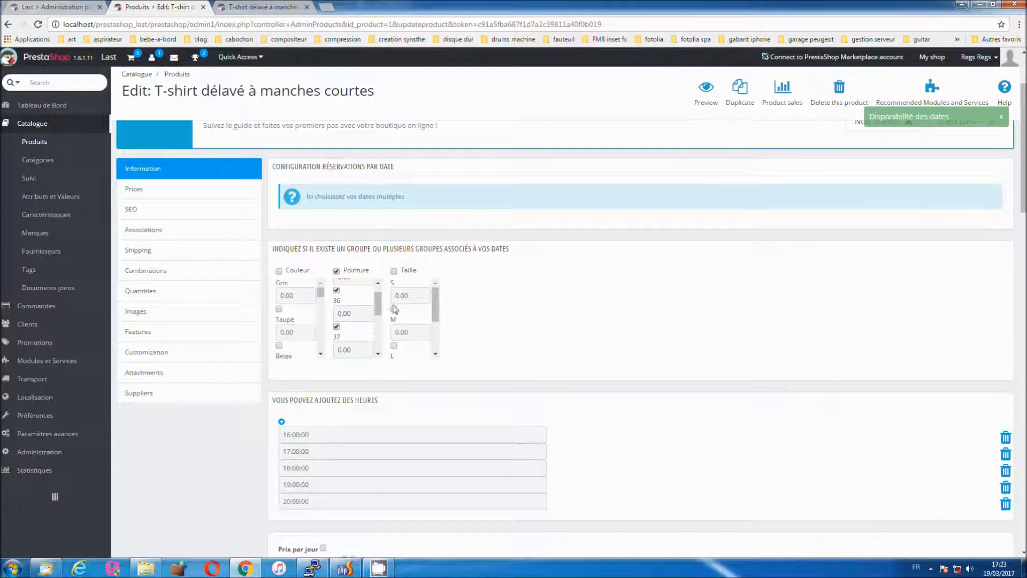
{"action": "scroll", "coordinate": [381, 302], "scroll_direction": "up", "scroll_amount": 1}
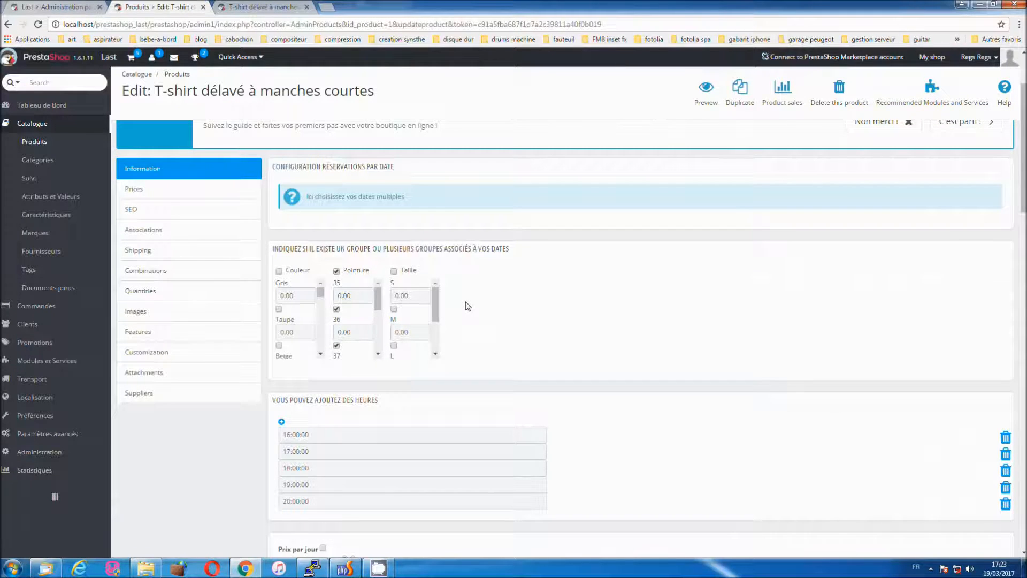
{"action": "scroll", "coordinate": [468, 306], "scroll_direction": "down", "scroll_amount": 2}
{"action": "scroll", "coordinate": [469, 306], "scroll_direction": "up", "scroll_amount": 1}
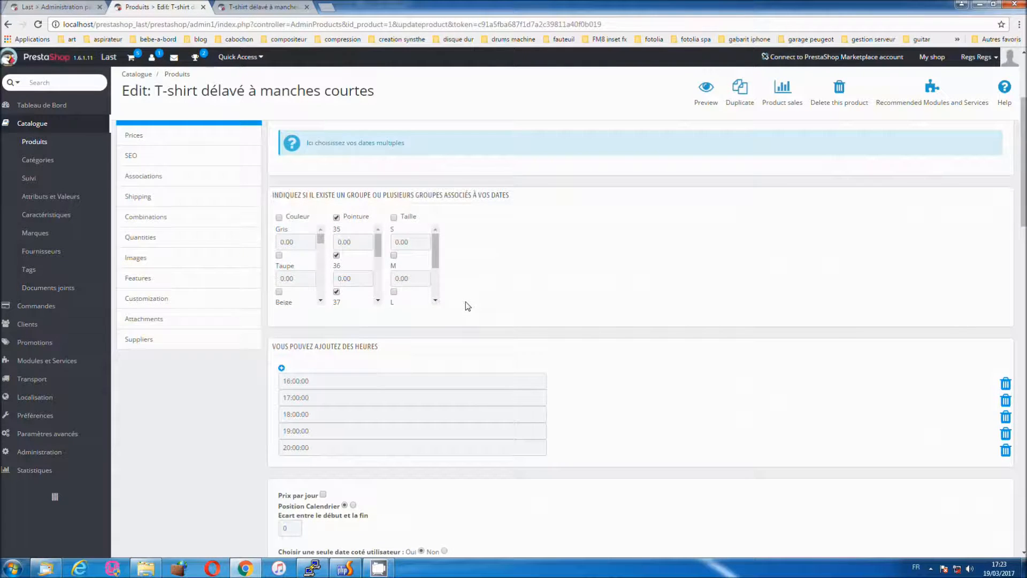
{"action": "scroll", "coordinate": [468, 306], "scroll_direction": "down", "scroll_amount": 2}
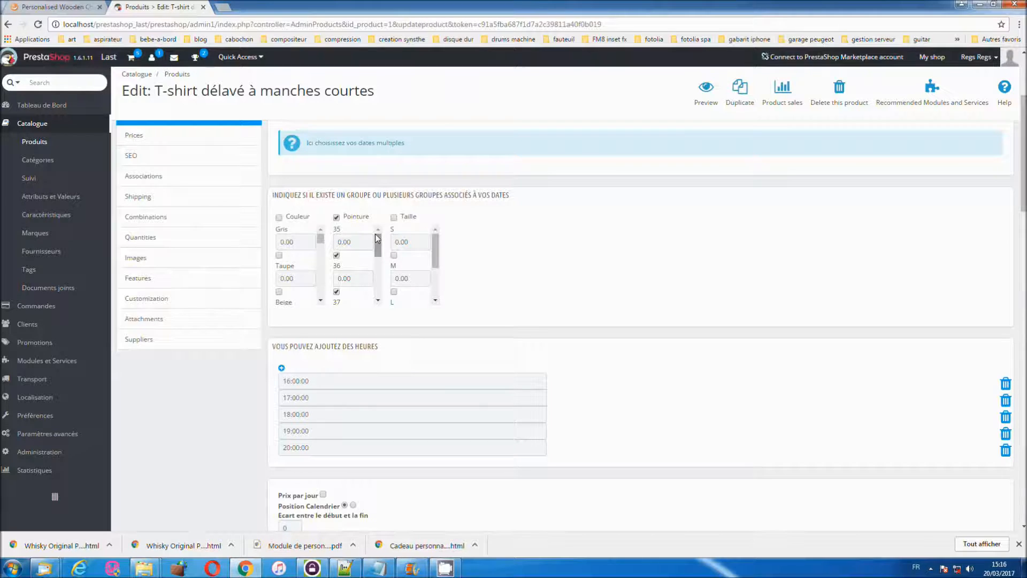
{"action": "left_click_drag", "start_coordinate": [379, 244], "coordinate": [380, 244]}
{"action": "left_click", "coordinate": [339, 242]}
{"action": "type", "text": "5"}
- Open the T-shirt's shop preview in a new browser tab and switch to it
{"action": "right_click", "coordinate": [706, 91]}
{"action": "left_click", "coordinate": [720, 101]}
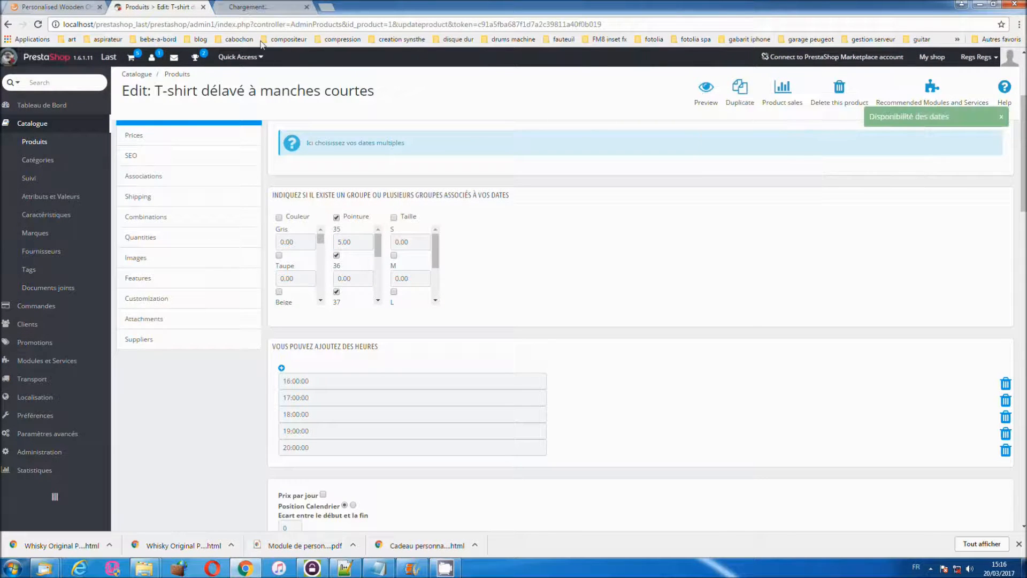
{"action": "left_click", "coordinate": [258, 7]}
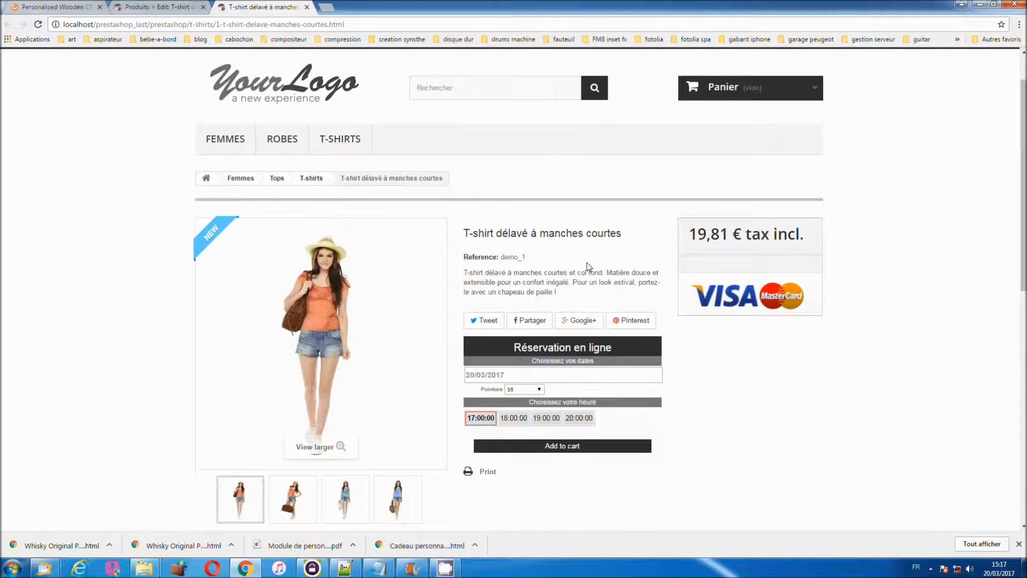
- On the T-shirt's shop page, choose Pointure 35 and the 18:00:00 time slot for the reservation on 20/03/2017
{"action": "scroll", "coordinate": [549, 417], "scroll_direction": "down", "scroll_amount": 1}
{"action": "left_click", "coordinate": [526, 336]}
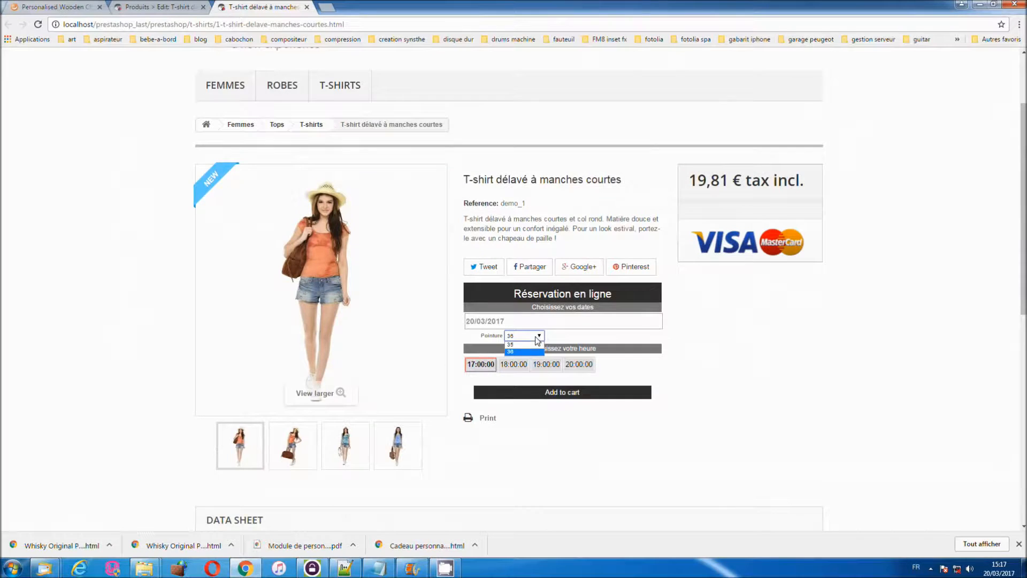
{"action": "left_click", "coordinate": [530, 346]}
{"action": "scroll", "coordinate": [597, 261], "scroll_direction": "up", "scroll_amount": 1}
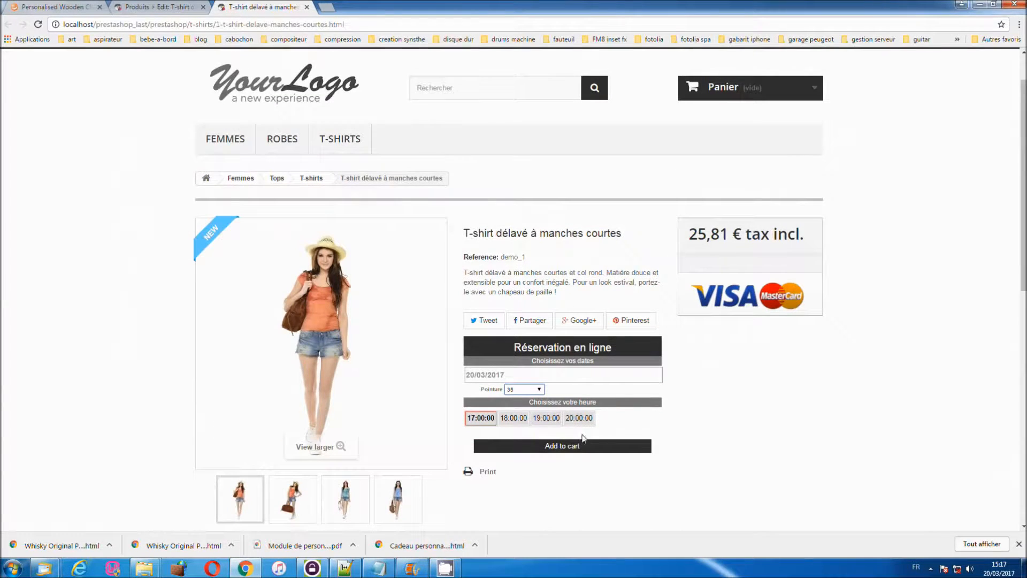
{"action": "left_click", "coordinate": [513, 422]}
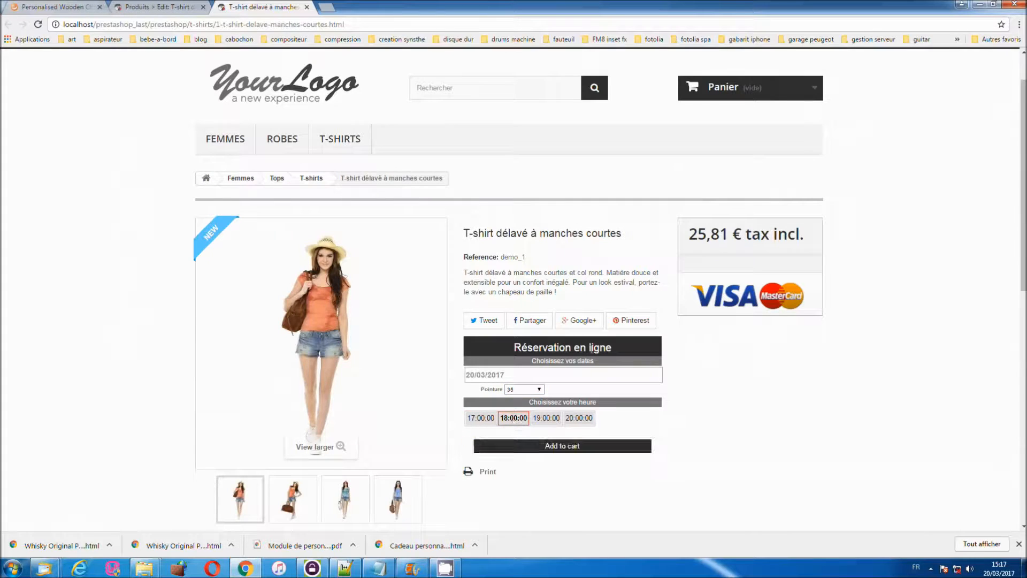
- Add the Pointure 35 reservation for 18:00:00 to the cart and go to the shopping-cart summary
{"action": "left_click", "coordinate": [524, 378]}
{"action": "left_click", "coordinate": [658, 444]}
{"action": "left_click", "coordinate": [563, 447]}
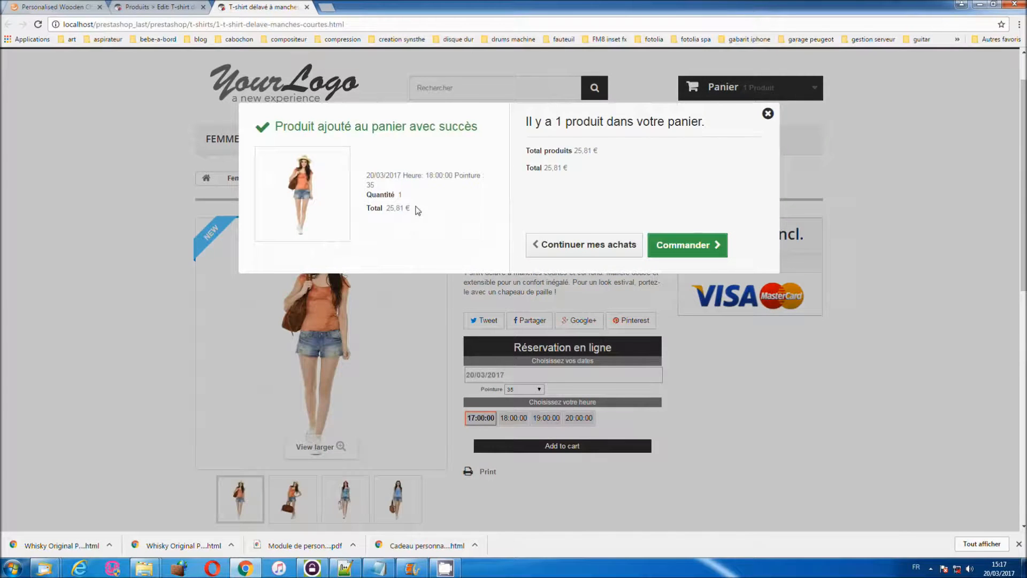
{"action": "left_click", "coordinate": [706, 247]}
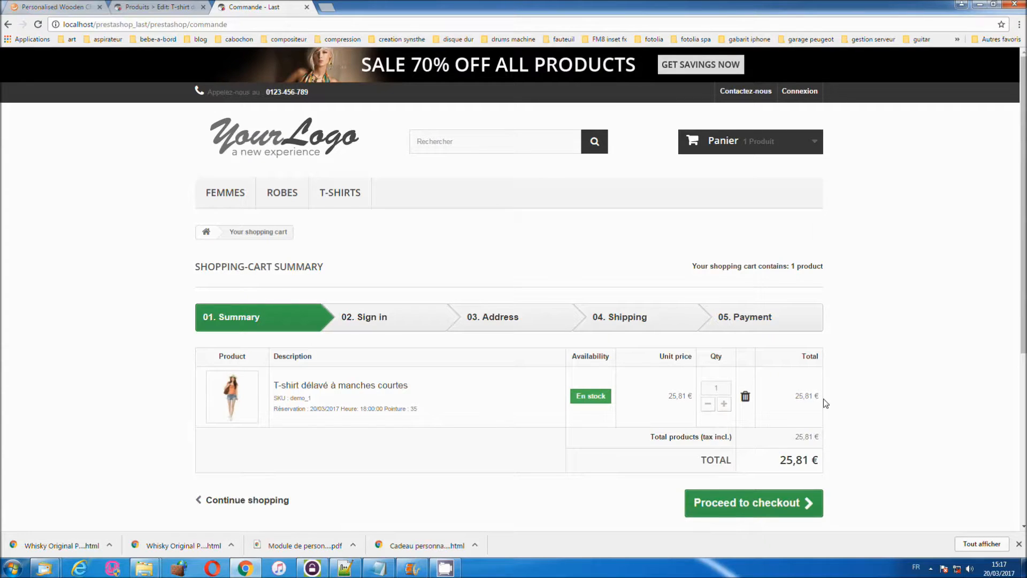
- Return to the T-shirt's editing page in the back office and review its size prices, bookable hours and waiting-delay settings
{"action": "left_click", "coordinate": [175, 10]}
{"action": "scroll", "coordinate": [496, 312], "scroll_direction": "down", "scroll_amount": 3}
{"action": "scroll", "coordinate": [496, 312], "scroll_direction": "up", "scroll_amount": 3}
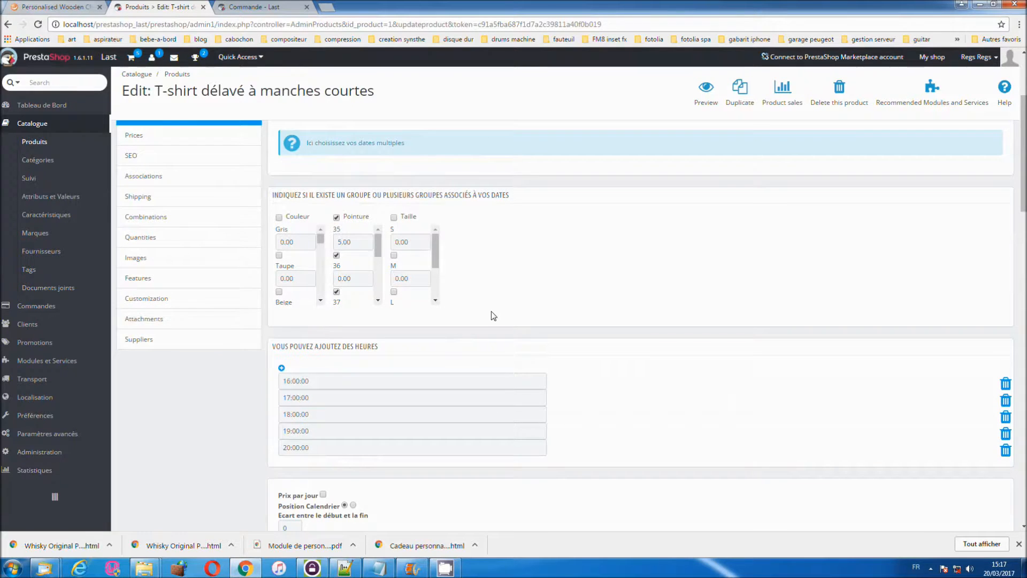
{"action": "scroll", "coordinate": [493, 316], "scroll_direction": "down", "scroll_amount": 3}
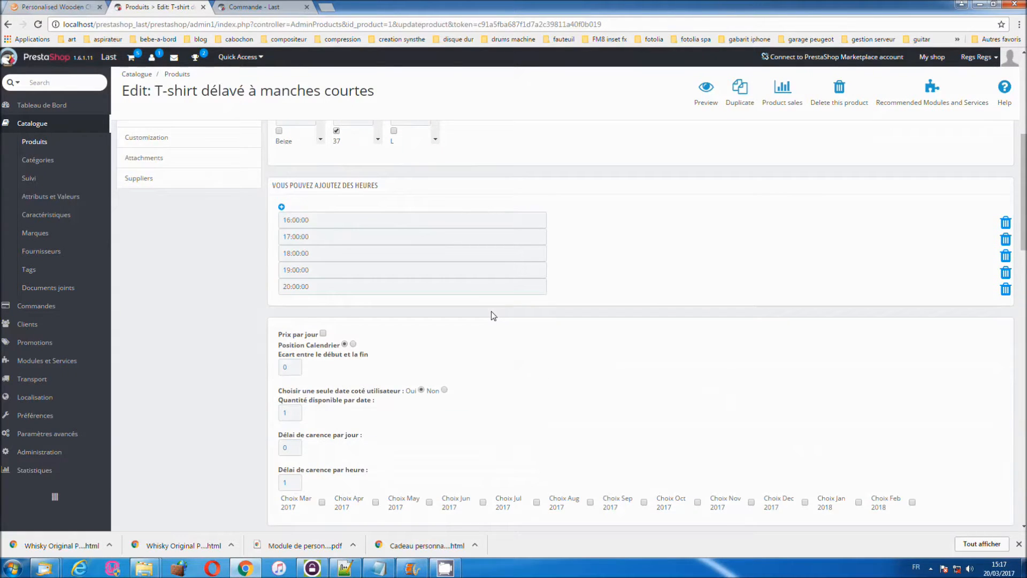
{"action": "scroll", "coordinate": [493, 316], "scroll_direction": "up", "scroll_amount": 3}
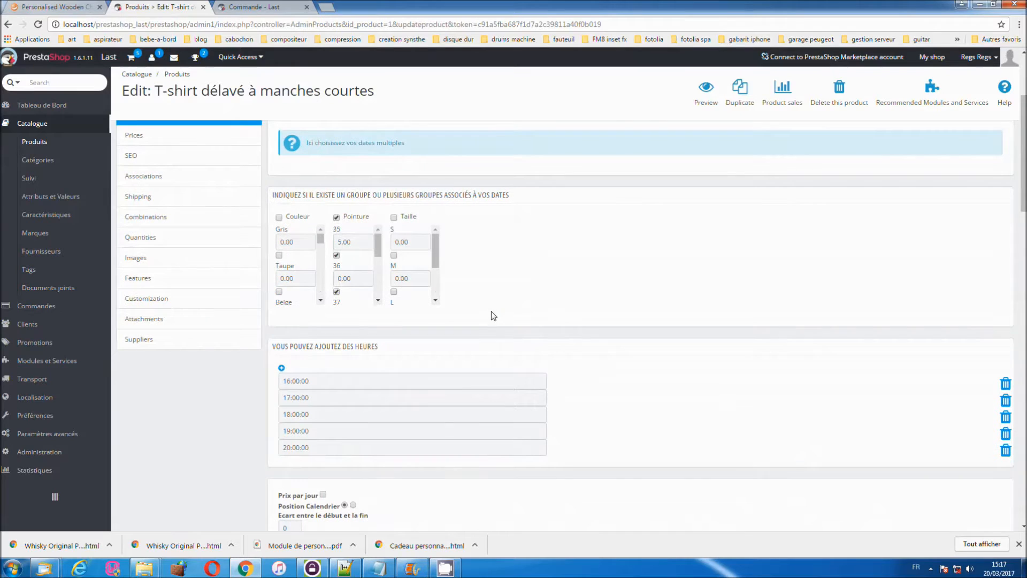